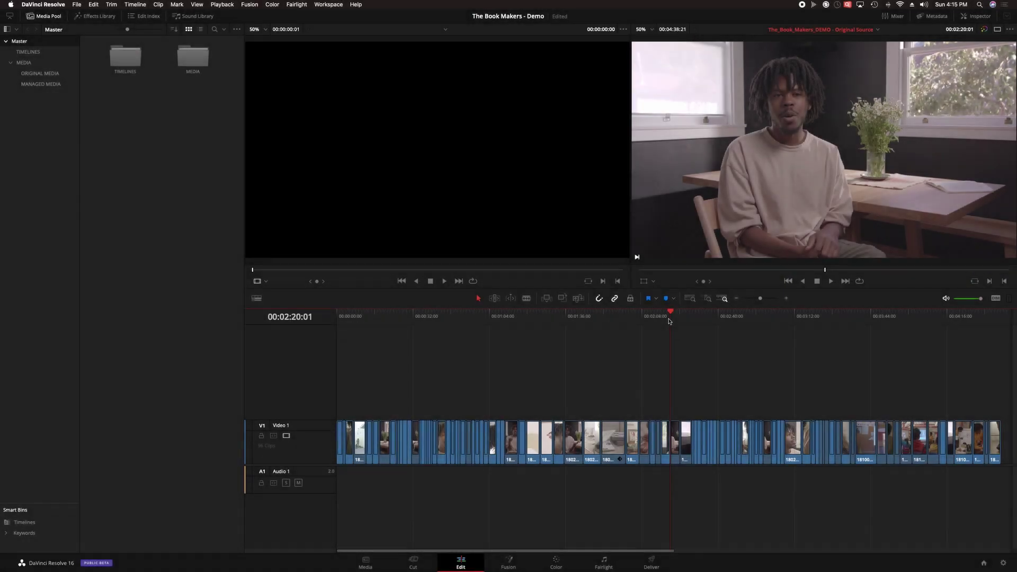
# Keep Tetrahedral 3D LUT interpolation in the project's Color Management settings.
pyautogui.click(1004, 562)
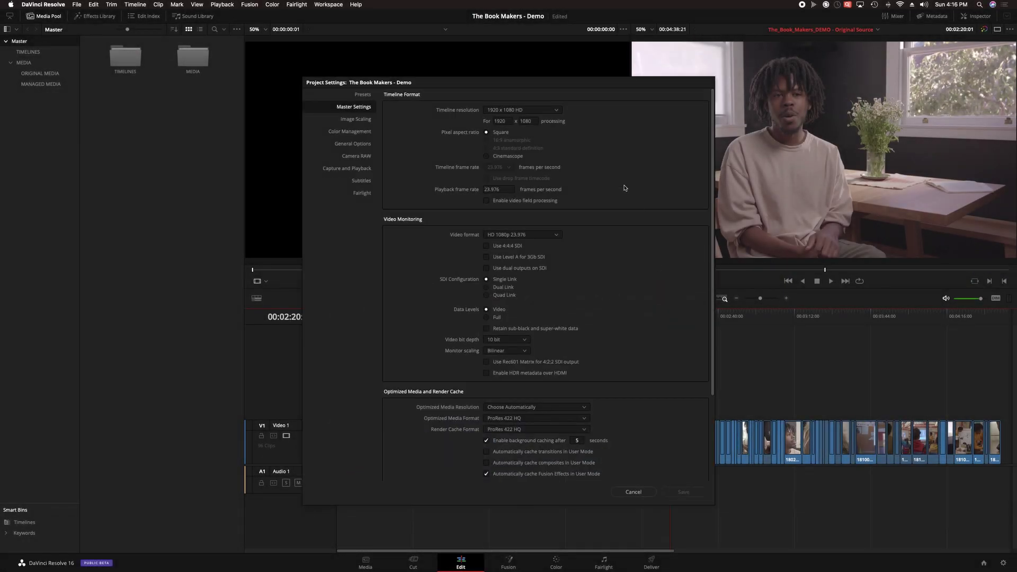
pyautogui.click(362, 137)
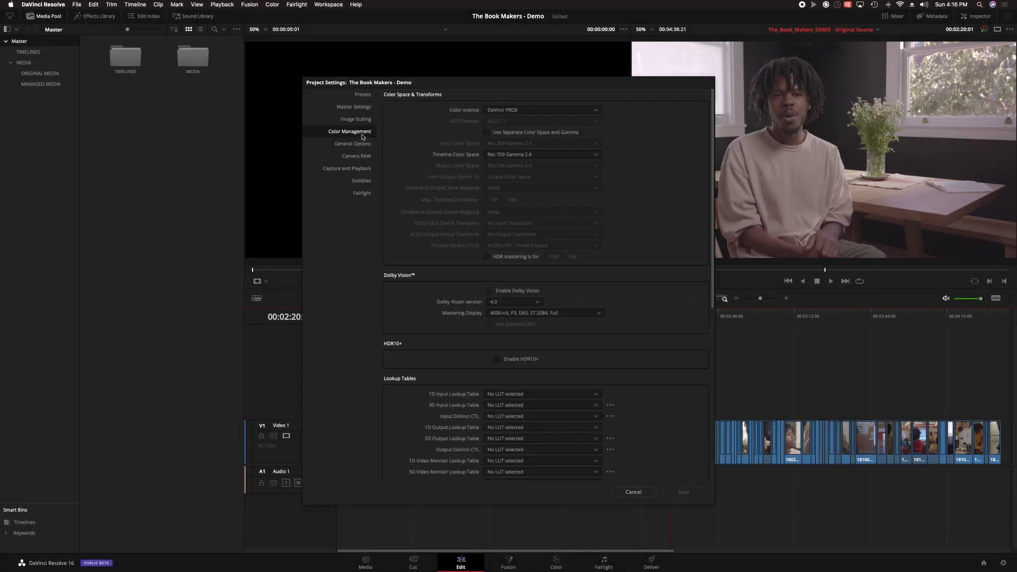
pyautogui.scroll(-5, 689, 408)
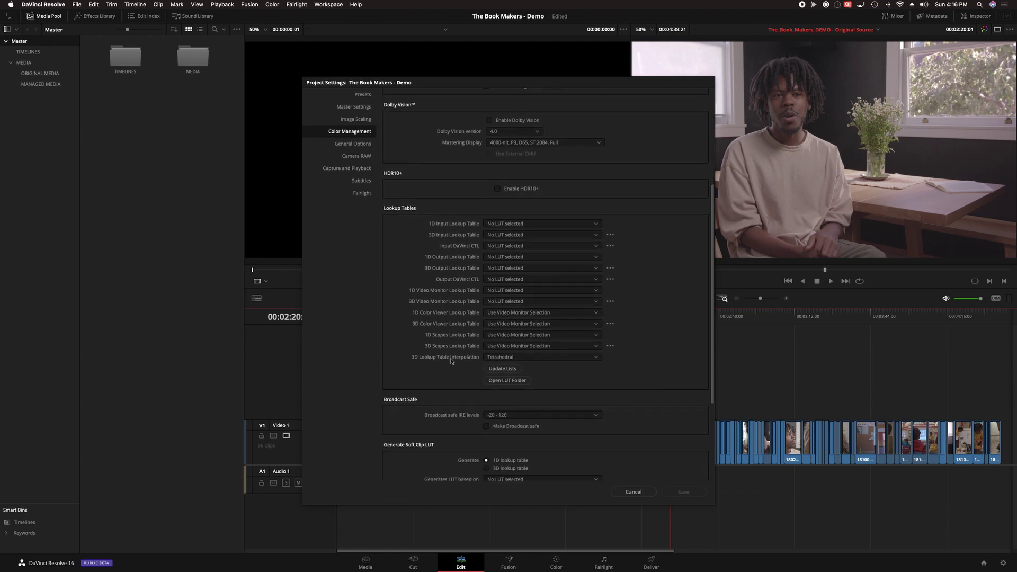
pyautogui.click(540, 360)
pyautogui.click(514, 376)
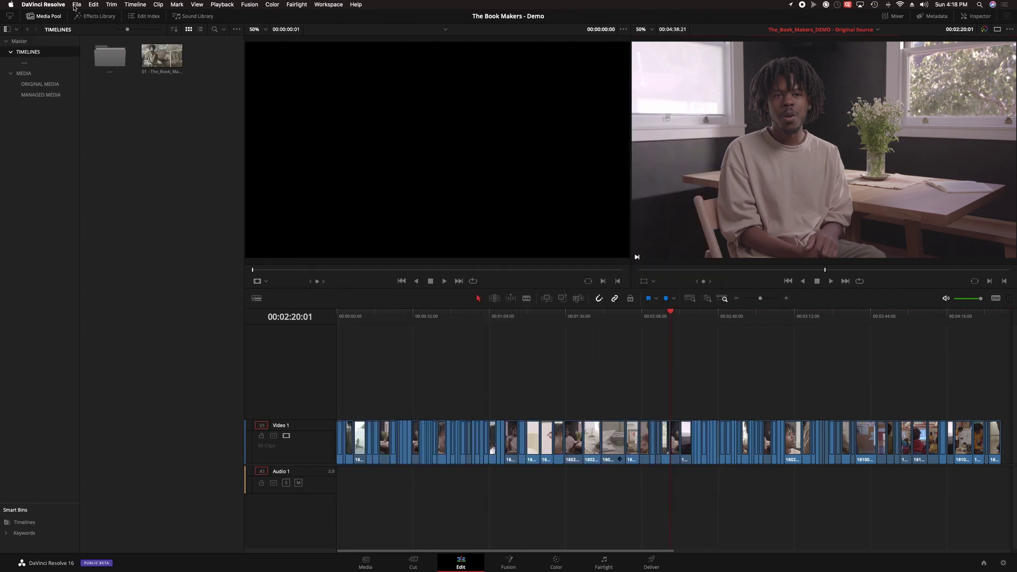
# Set up per-timeline media management to transcode the clips to Apple ProRes 4444.
pyautogui.click(77, 5)
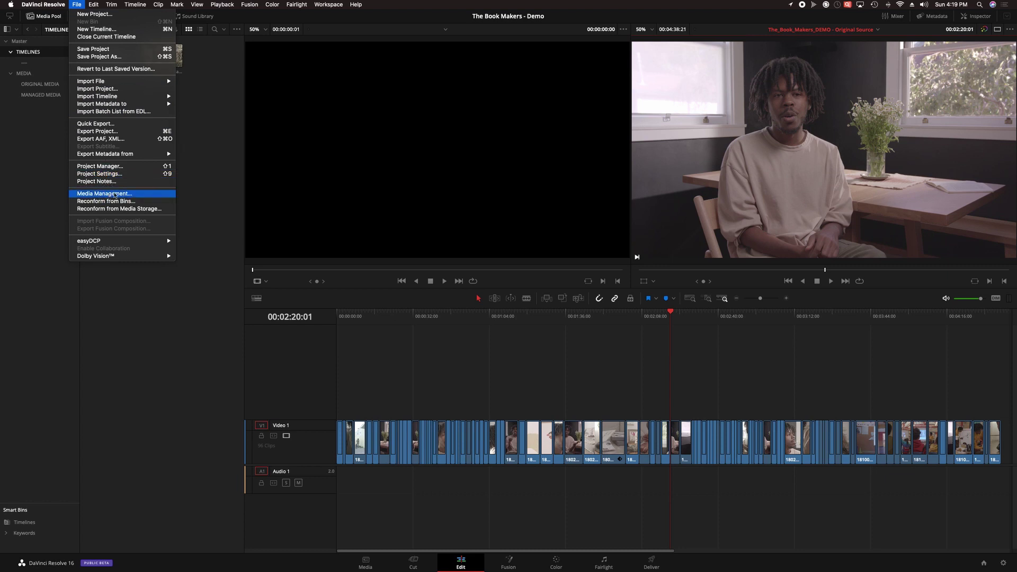
pyautogui.click(115, 195)
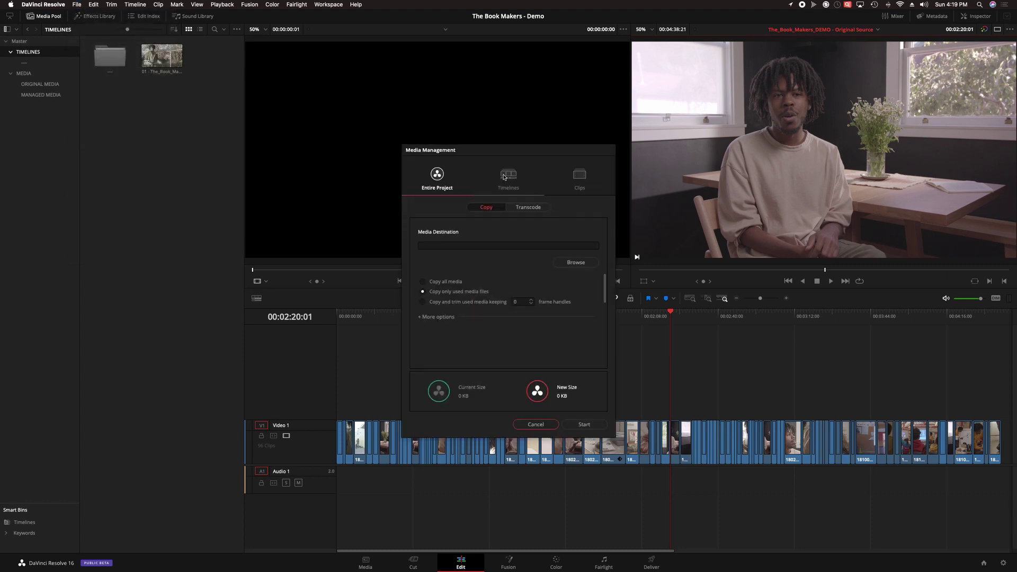
pyautogui.click(504, 177)
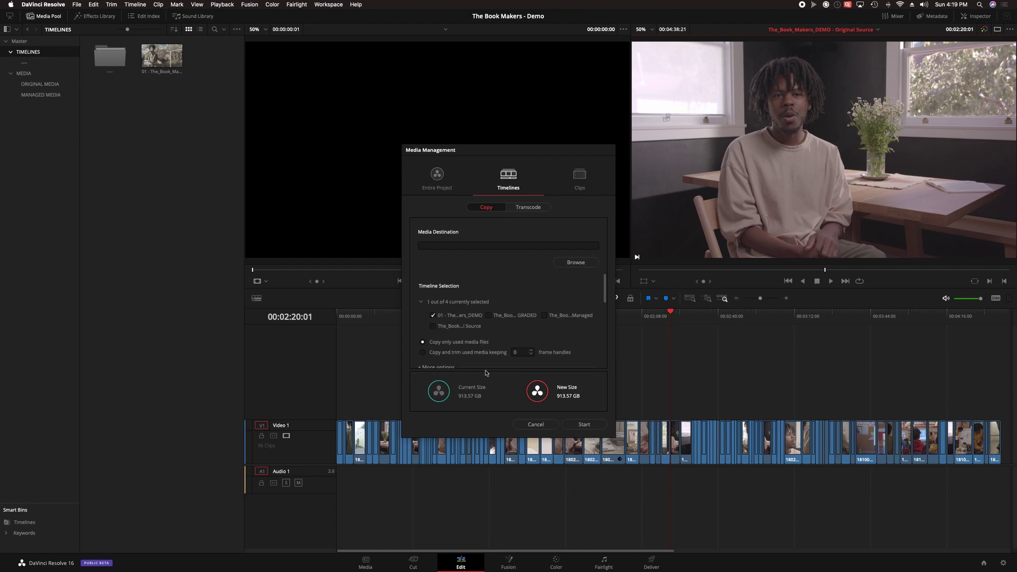
pyautogui.click(528, 207)
pyautogui.click(534, 337)
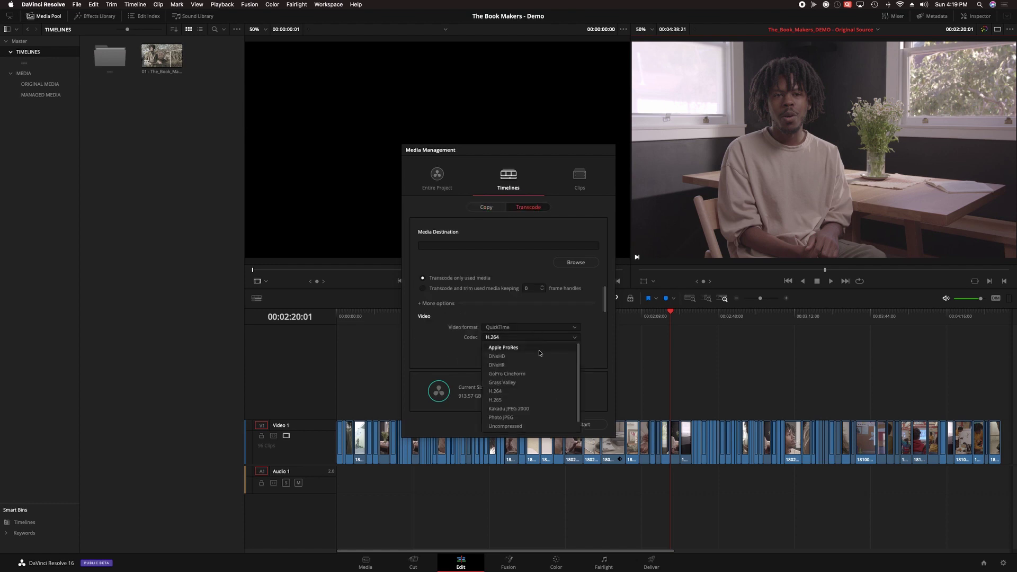
pyautogui.click(539, 350)
pyautogui.click(544, 348)
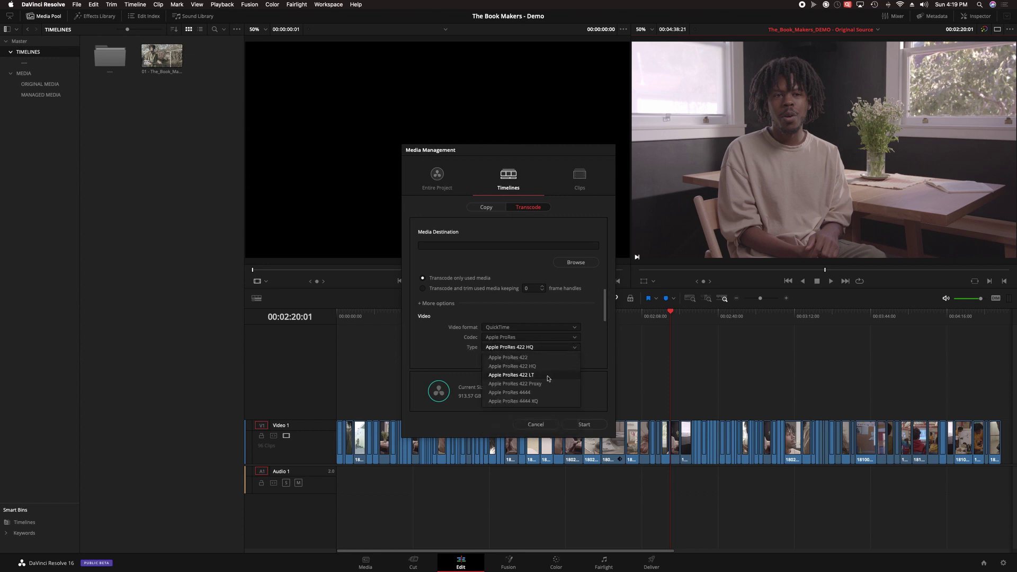
pyautogui.click(522, 392)
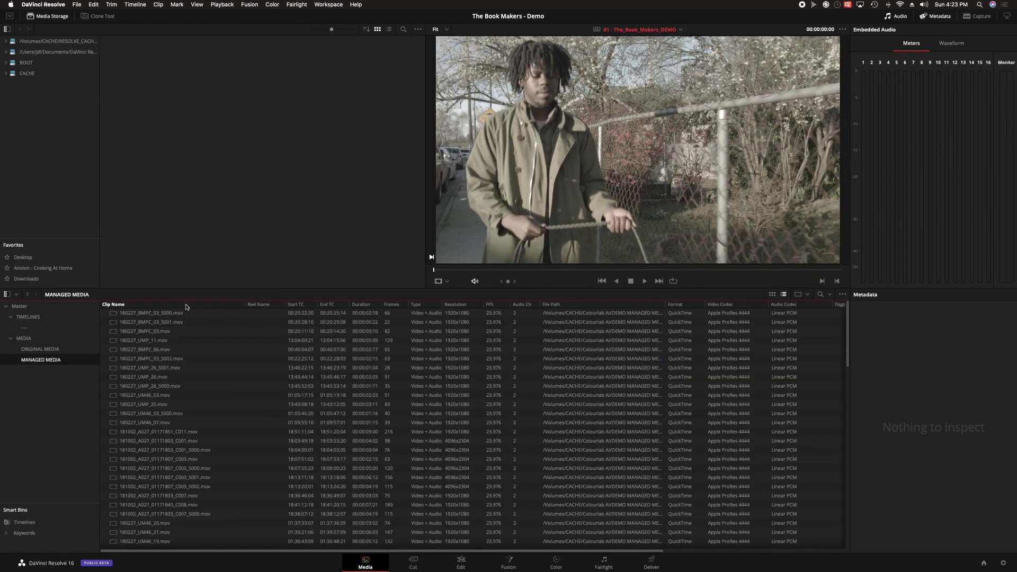
# Sort the managed clips by start timecode and colour-flag the first five clips.
pyautogui.click(185, 306)
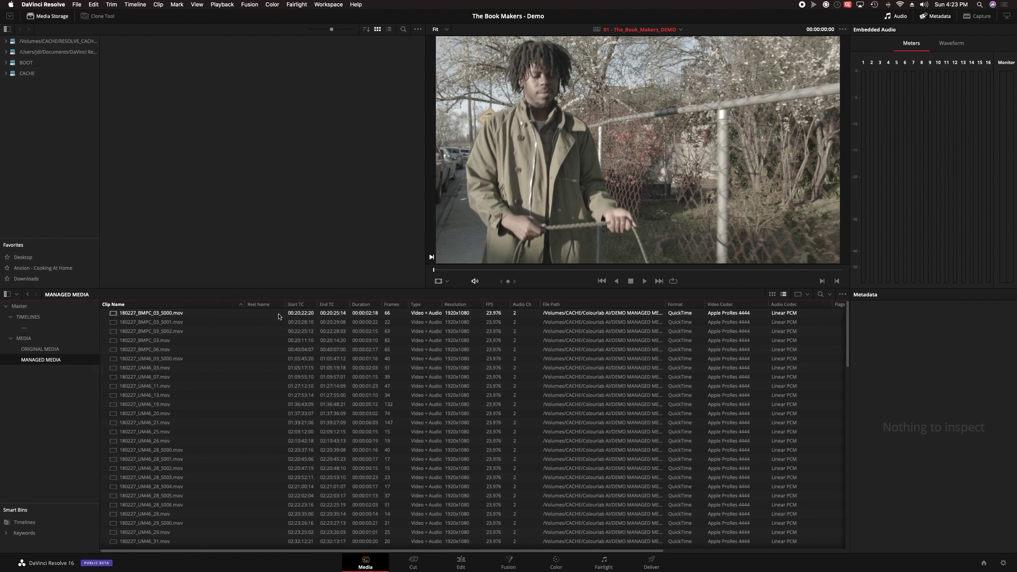
pyautogui.click(305, 305)
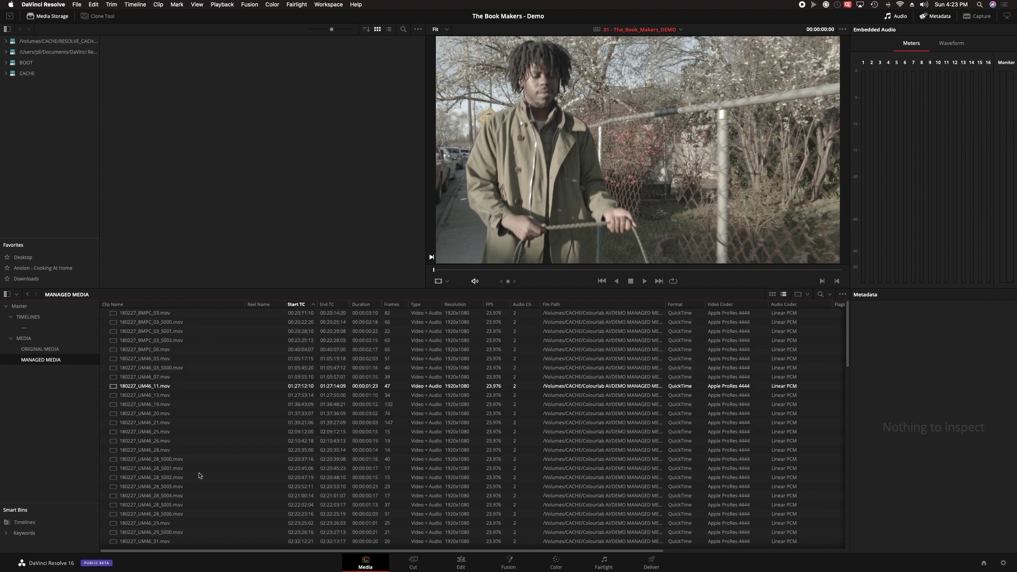
pyautogui.click(142, 325)
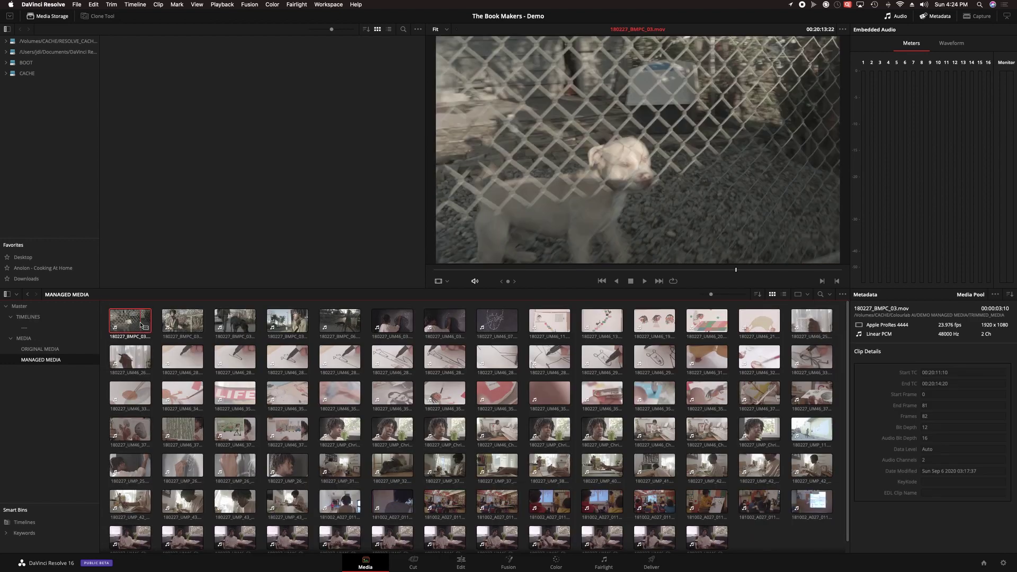
pyautogui.keyDown('shift'); pyautogui.click(331, 316); pyautogui.keyUp('shift')
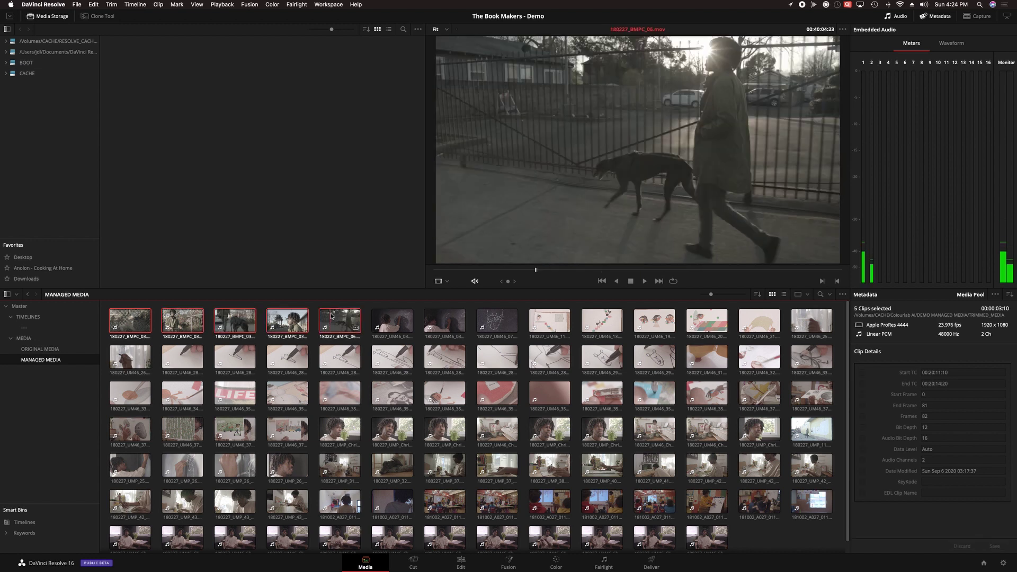
pyautogui.rightClick(331, 317)
pyautogui.moveTo(455, 424)
pyautogui.click(486, 414)
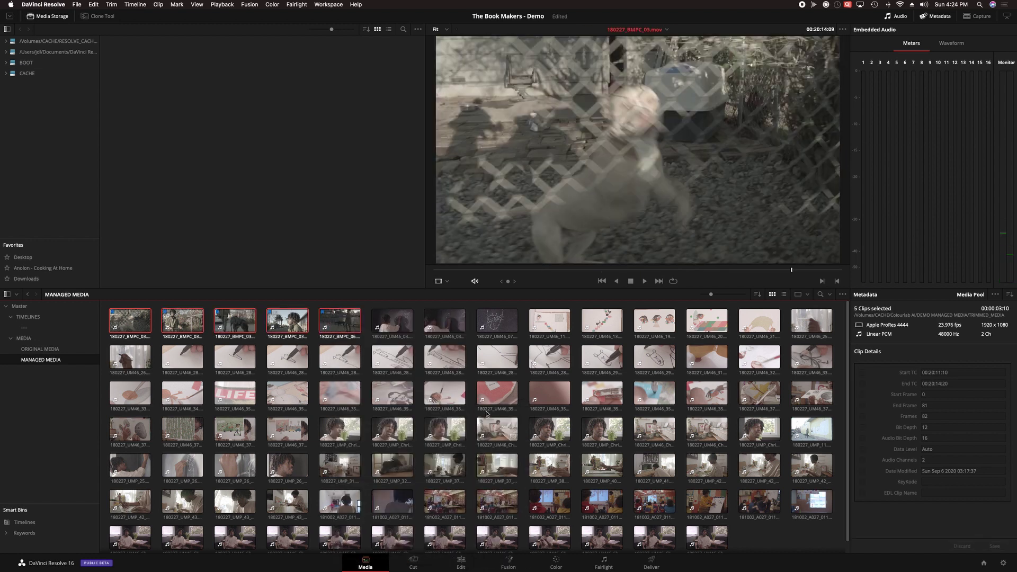
# Select clips 180227_UM46_03 through UM46_07 plus the UMP_25 and UMP_26 clips.
pyautogui.click(392, 321)
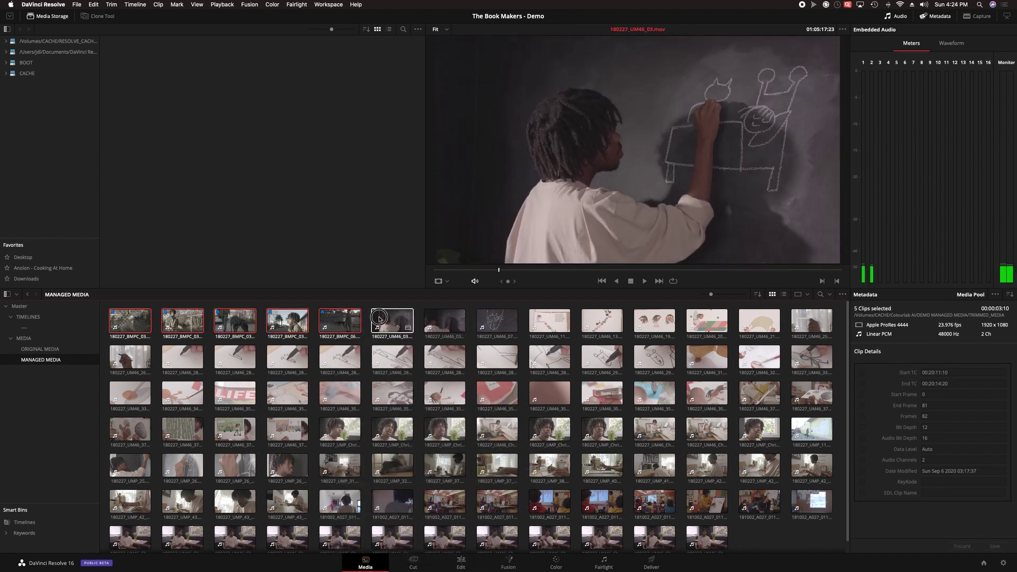
pyautogui.keyDown('shift'); pyautogui.click(489, 330); pyautogui.keyUp('shift')
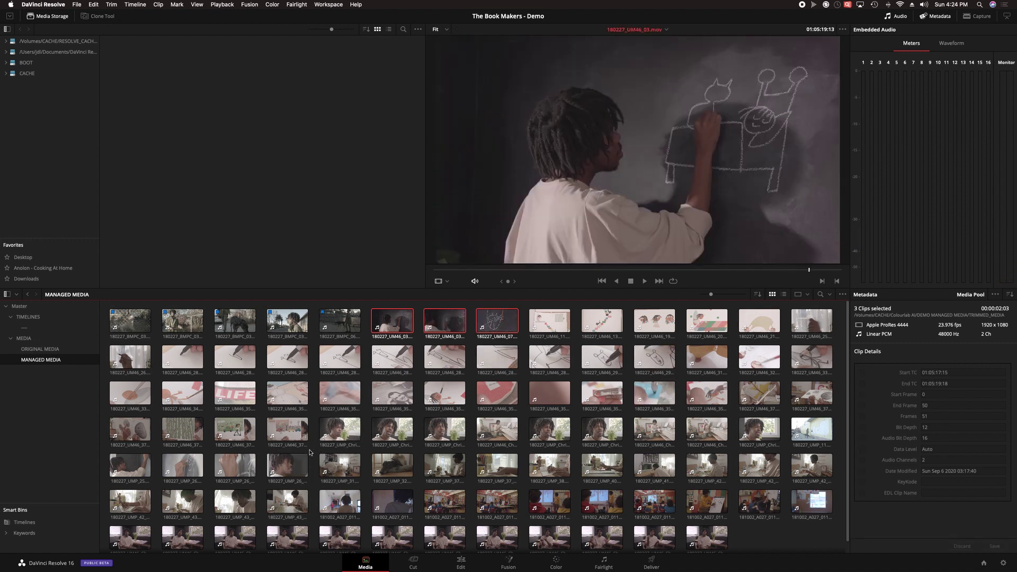
pyautogui.keyDown('super'); pyautogui.click(137, 474); pyautogui.keyUp('super')
pyautogui.keyDown('super'); pyautogui.click(235, 466); pyautogui.keyUp('super')
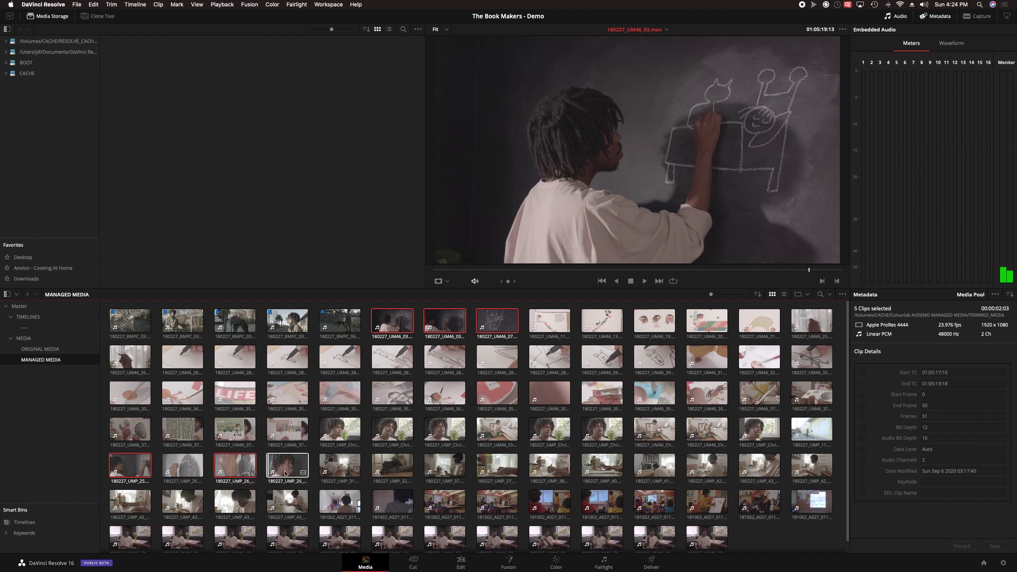
pyautogui.keyDown('super'); pyautogui.click(289, 469); pyautogui.keyUp('super')
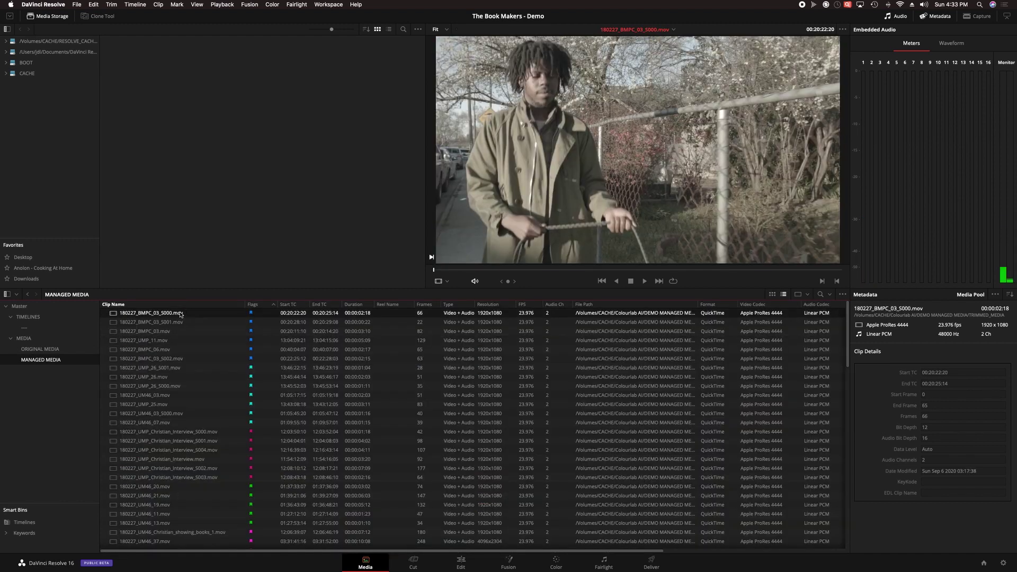
# Build a new timeline named Colourlab from all 96 managed clips.
pyautogui.press('super+a')
pyautogui.rightClick(181, 314)
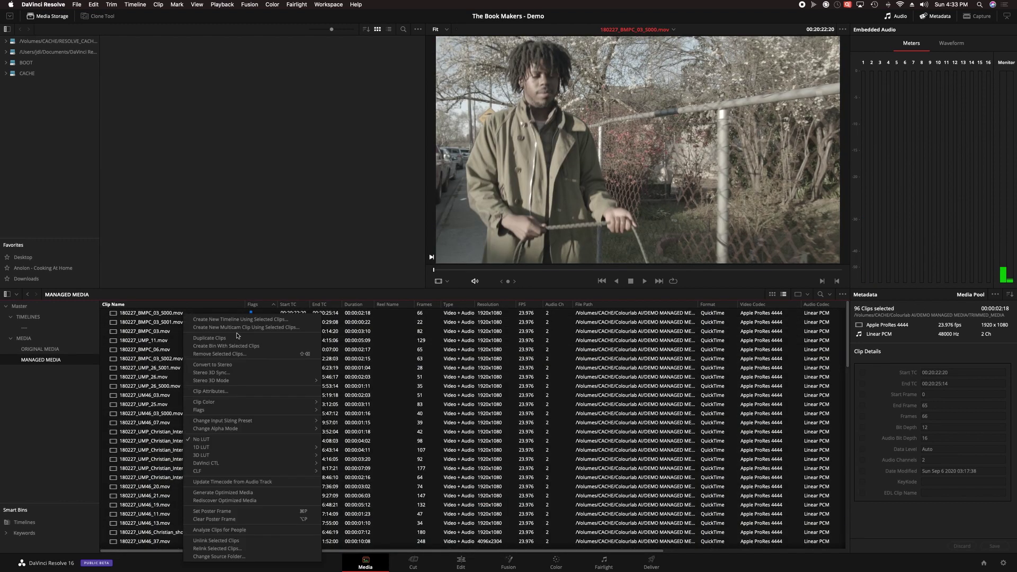
pyautogui.click(239, 320)
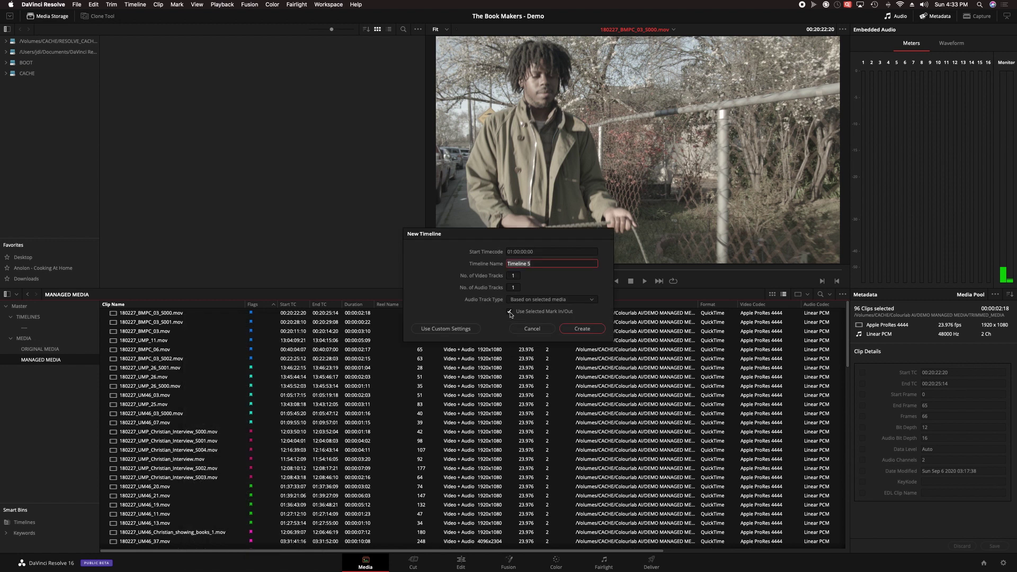
pyautogui.write('Colourlab')
pyautogui.click(582, 330)
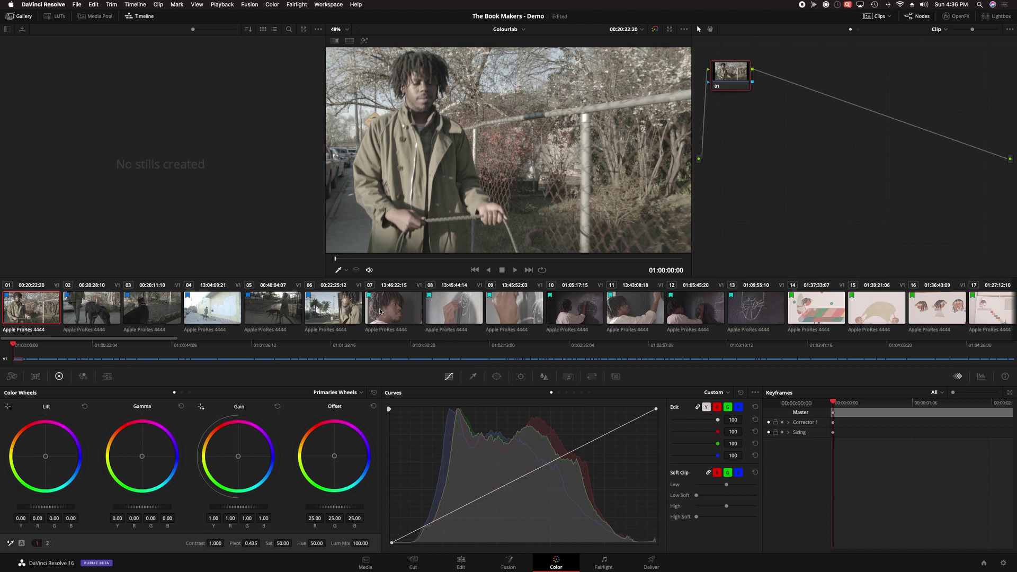
pyautogui.rightClick(383, 311)
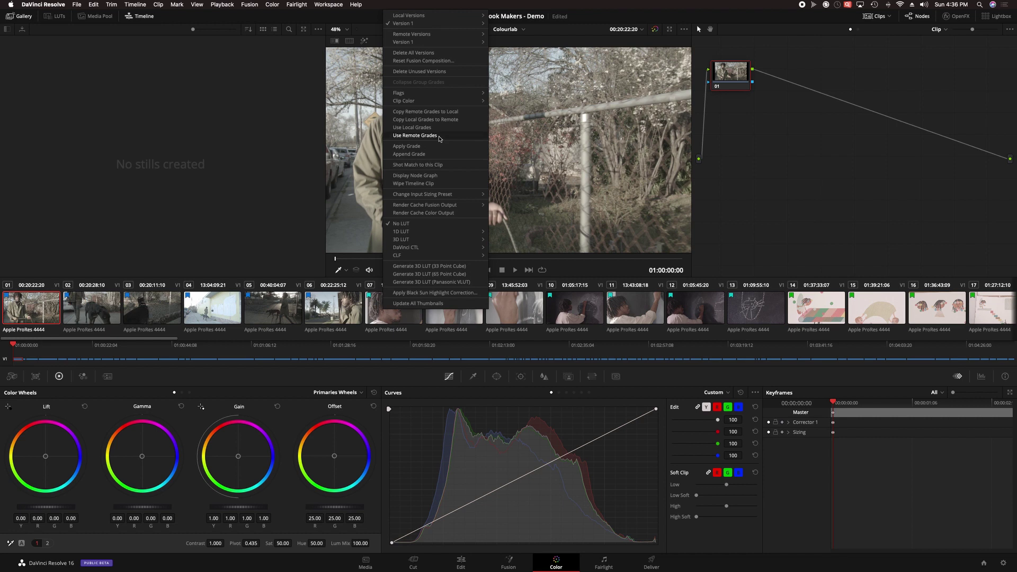
# Switch the clips to remote grades and place Look Designer 2.0 on node 01.
pyautogui.click(440, 136)
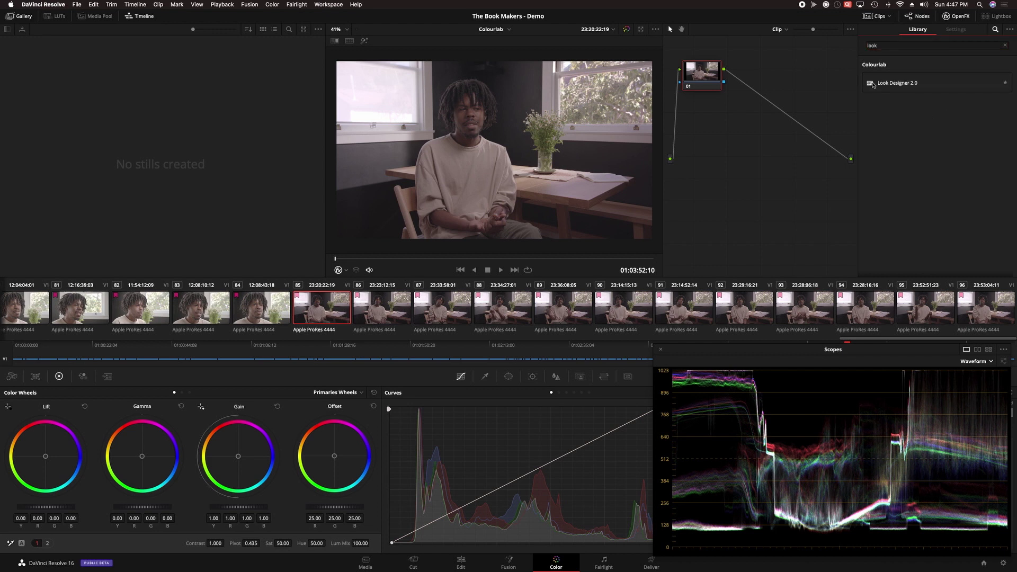
pyautogui.moveTo(874, 84); pyautogui.dragTo(743, 106)
# Set the Input Profile to BMD Gen 3 5600k and nudge the second node's Offset to 23.52/24.88/24.31.
pyautogui.scroll(-1, 949, 108)
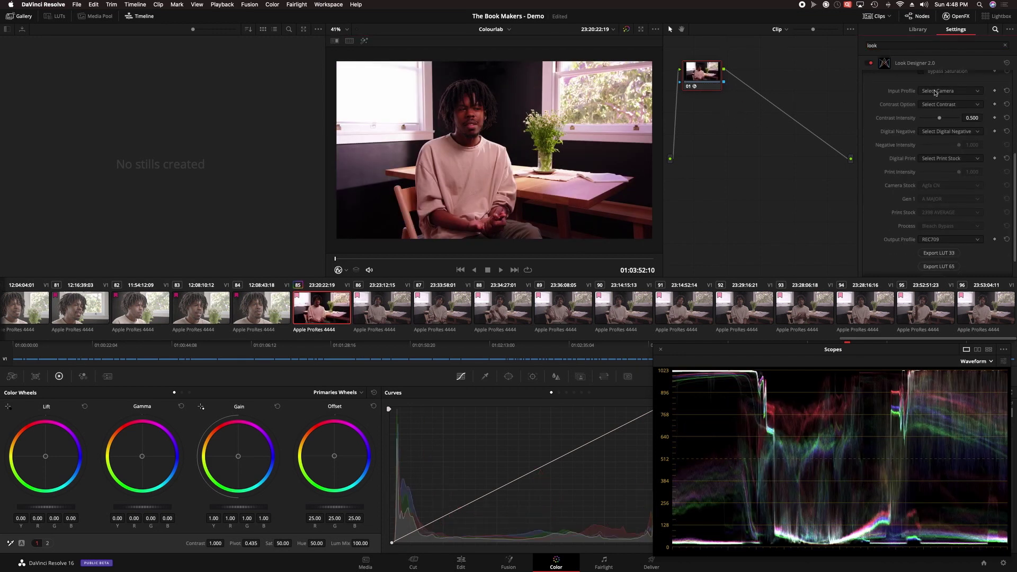
pyautogui.click(948, 91)
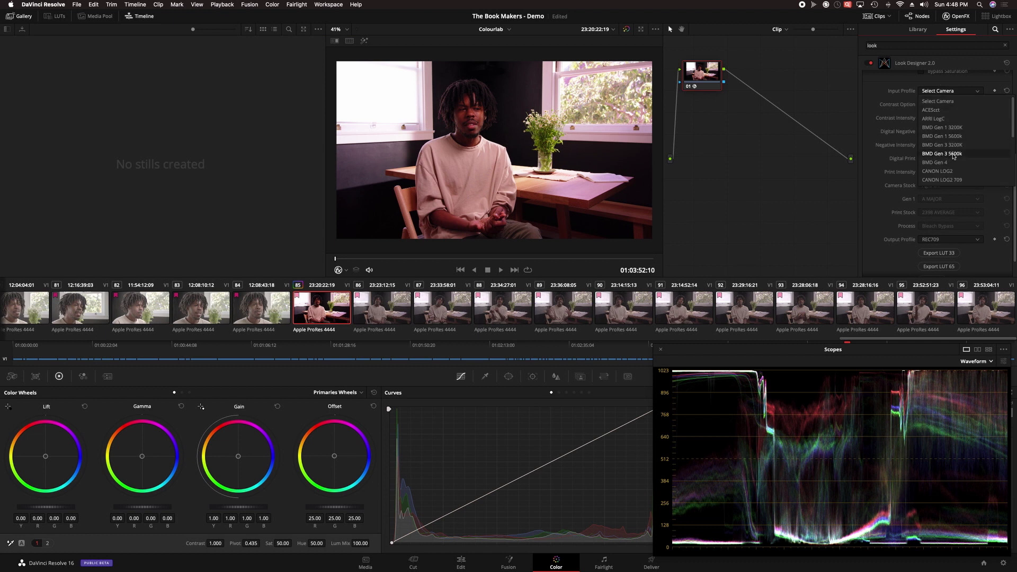
pyautogui.click(952, 155)
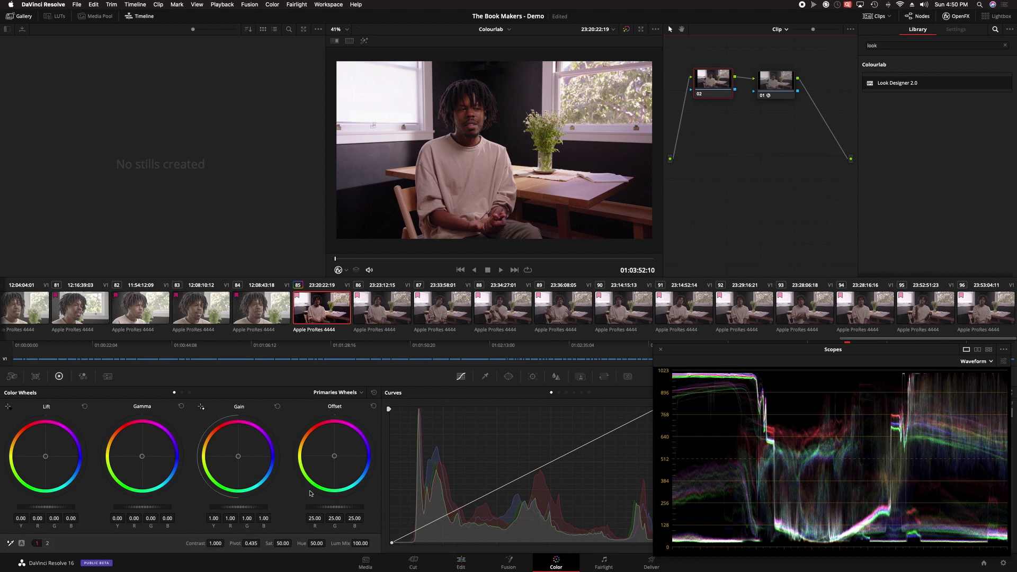
pyautogui.moveTo(335, 457); pyautogui.dragTo(333, 464)
# Set node 01's Digital Negative to Camera Stock using KODAK 5219 Vision 3 500T.
pyautogui.click(775, 81)
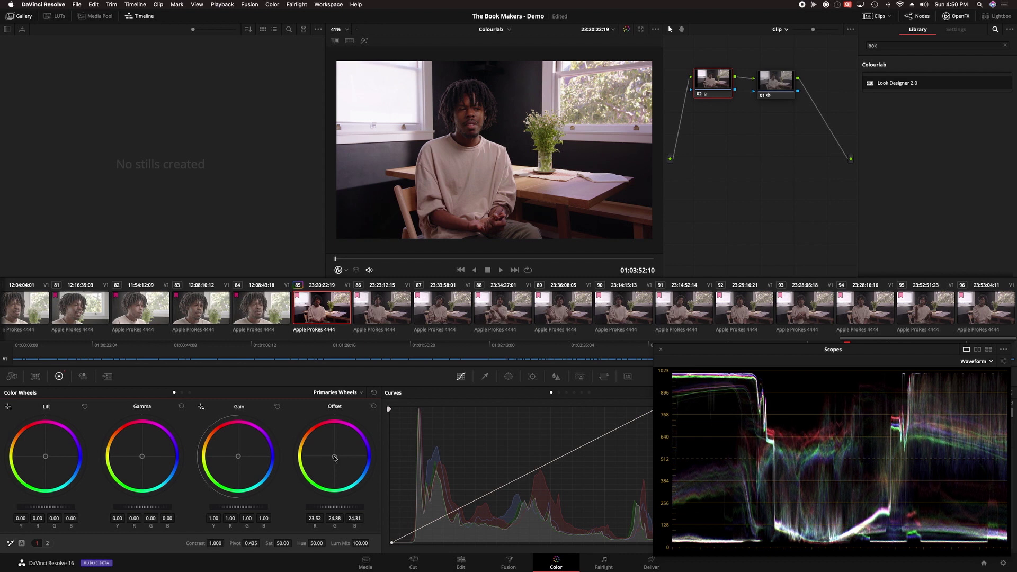
pyautogui.click(945, 129)
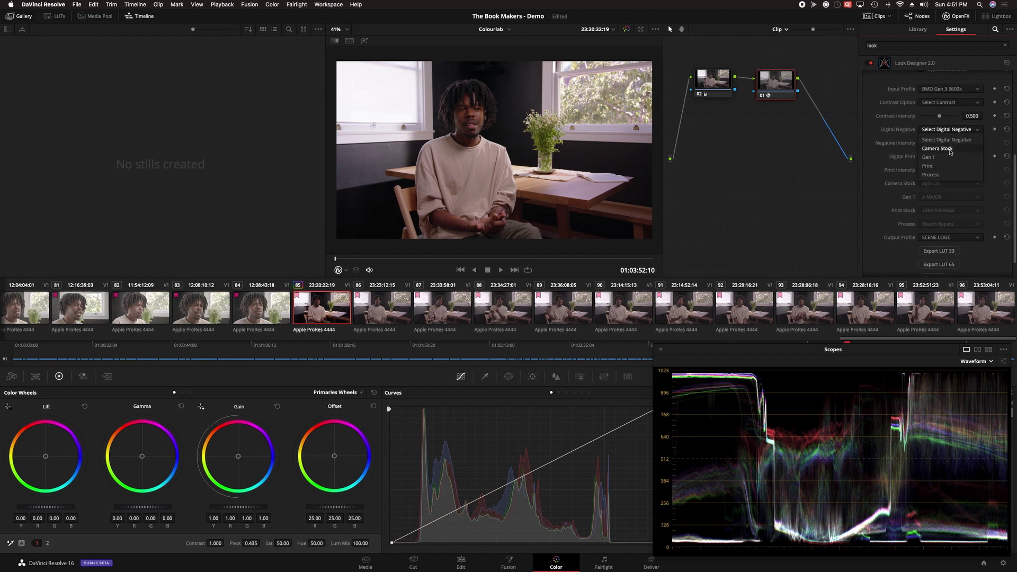
pyautogui.click(948, 149)
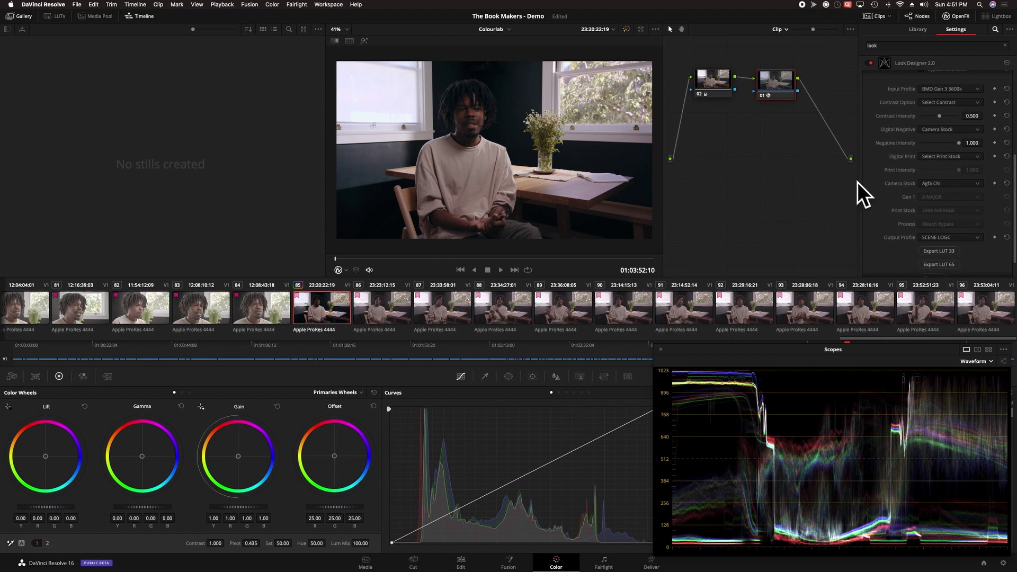
pyautogui.click(961, 184)
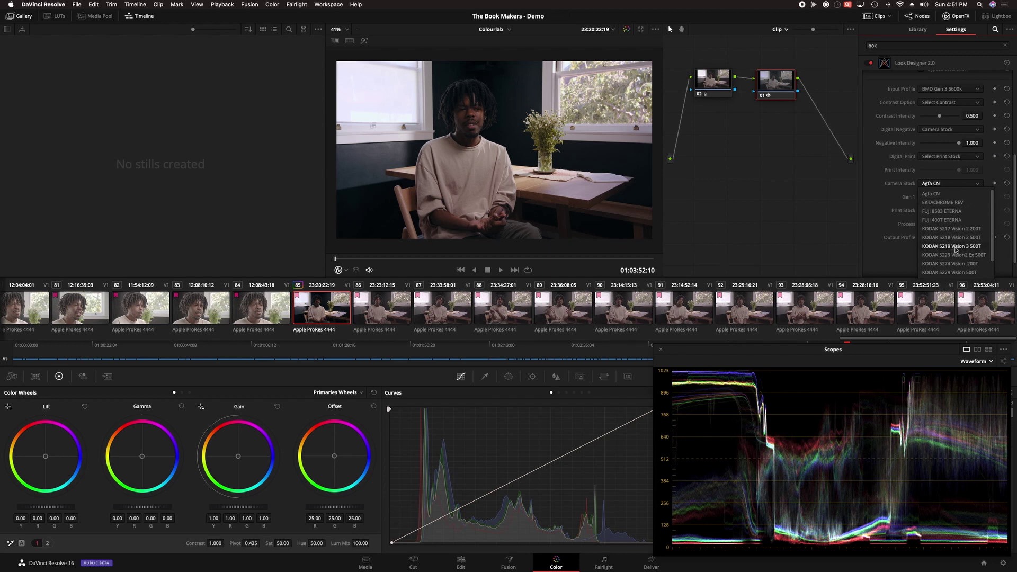
pyautogui.click(956, 247)
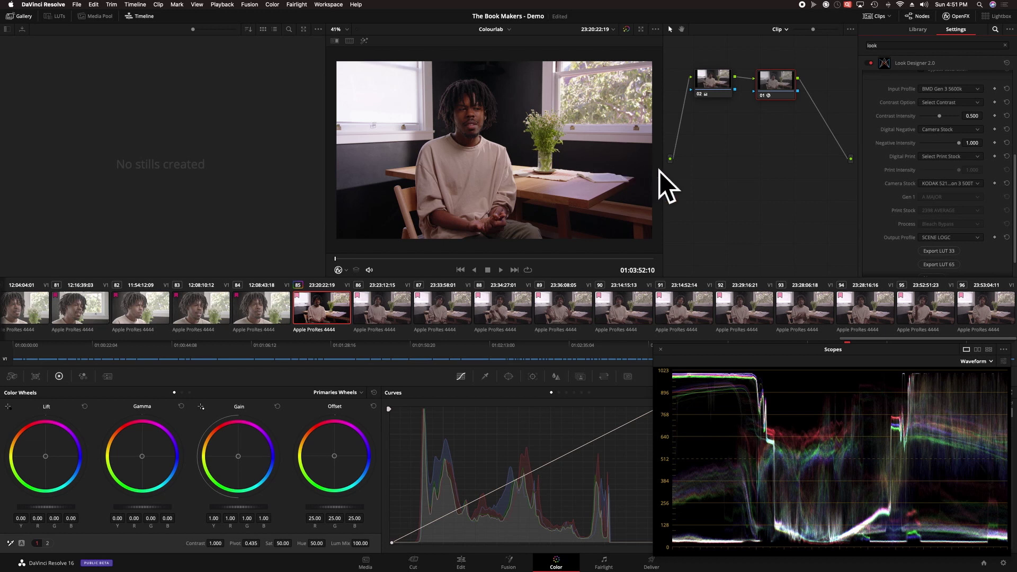
# Use FUJI ETERNA DI as the print stock and lower Print Intensity to 0.275.
pyautogui.scroll(2, 948, 177)
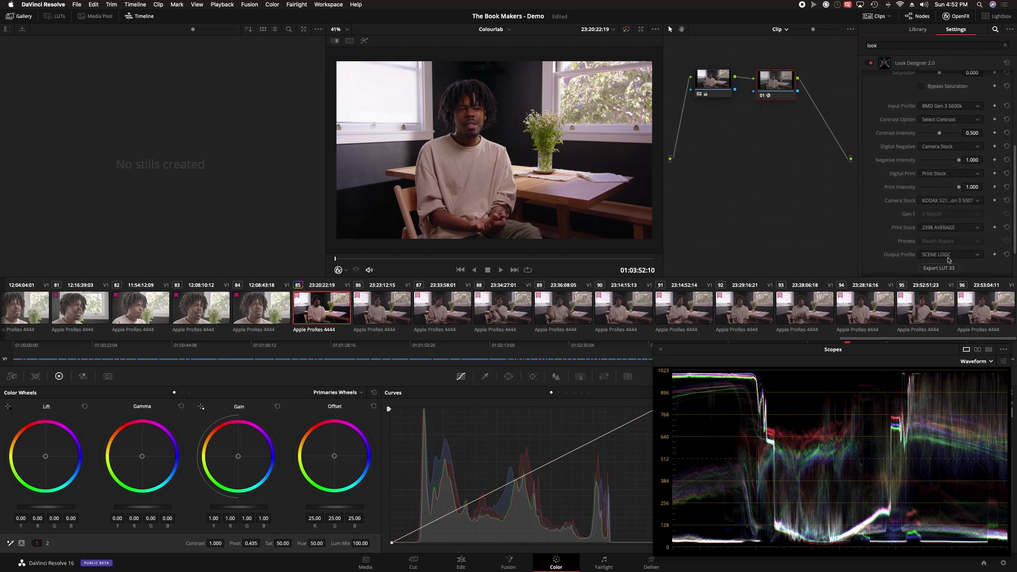
pyautogui.scroll(-2, 949, 260)
pyautogui.click(950, 202)
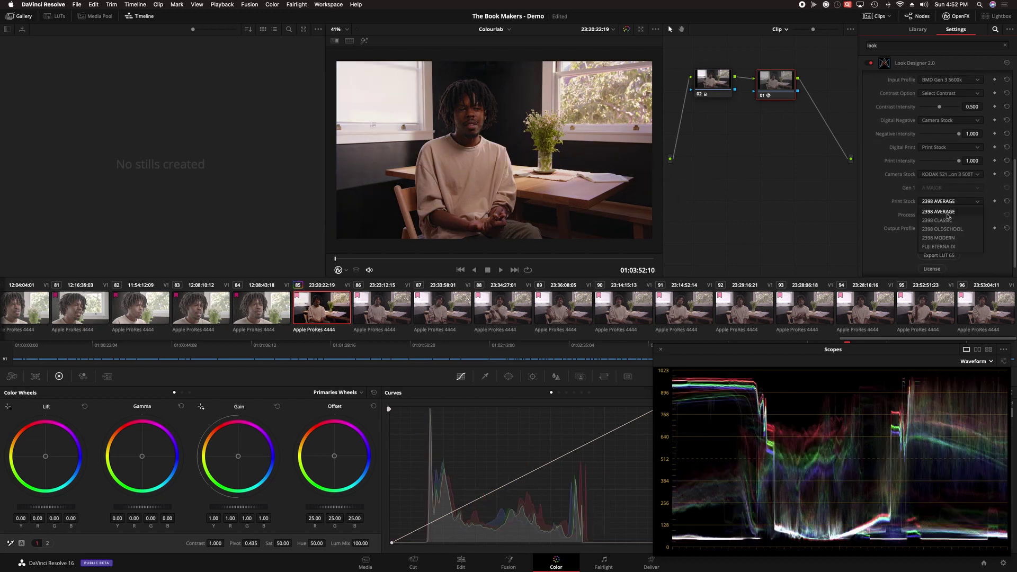
pyautogui.click(952, 248)
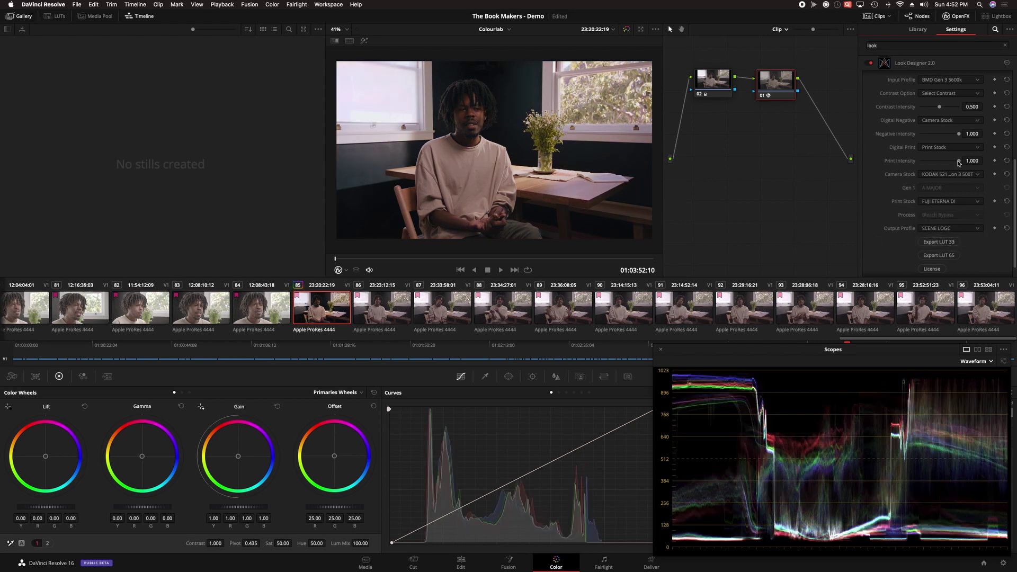
pyautogui.moveTo(959, 161); pyautogui.dragTo(931, 164)
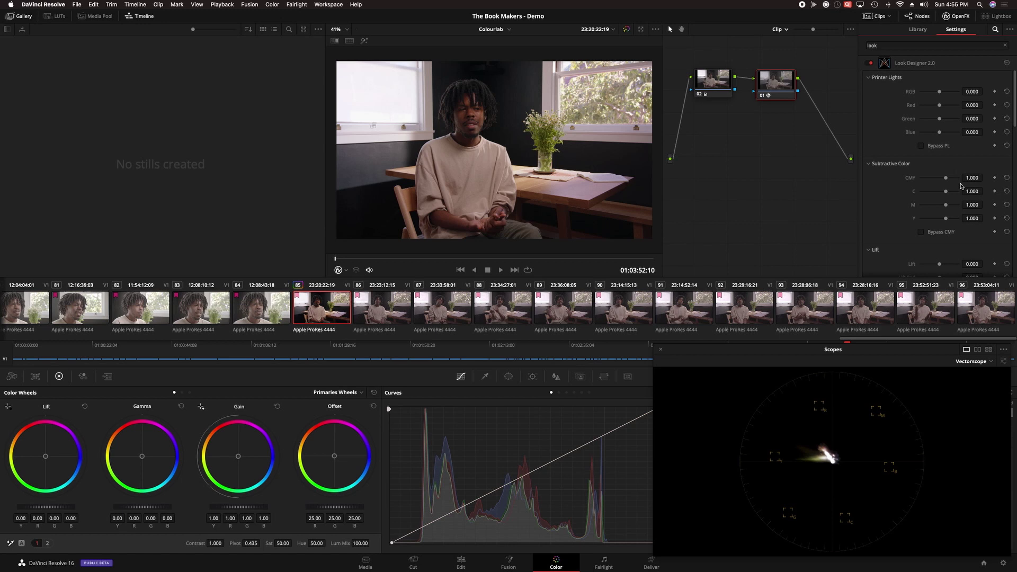
# Raise Subtractive CMY to 1.072 and Printer Lights RGB to 0.065.
pyautogui.moveTo(946, 179); pyautogui.dragTo(947, 179)
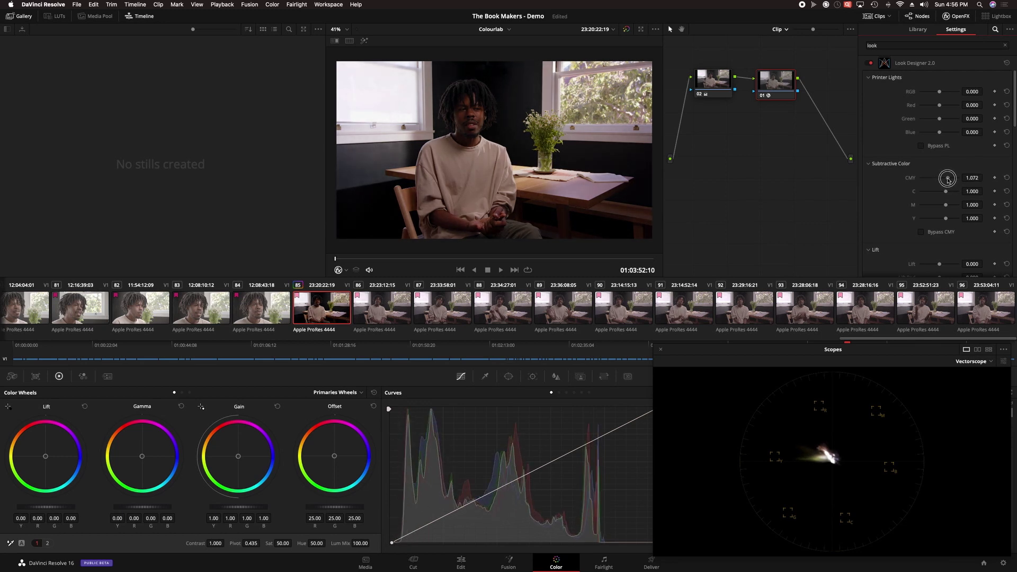
pyautogui.moveTo(970, 91); pyautogui.dragTo(996, 90)
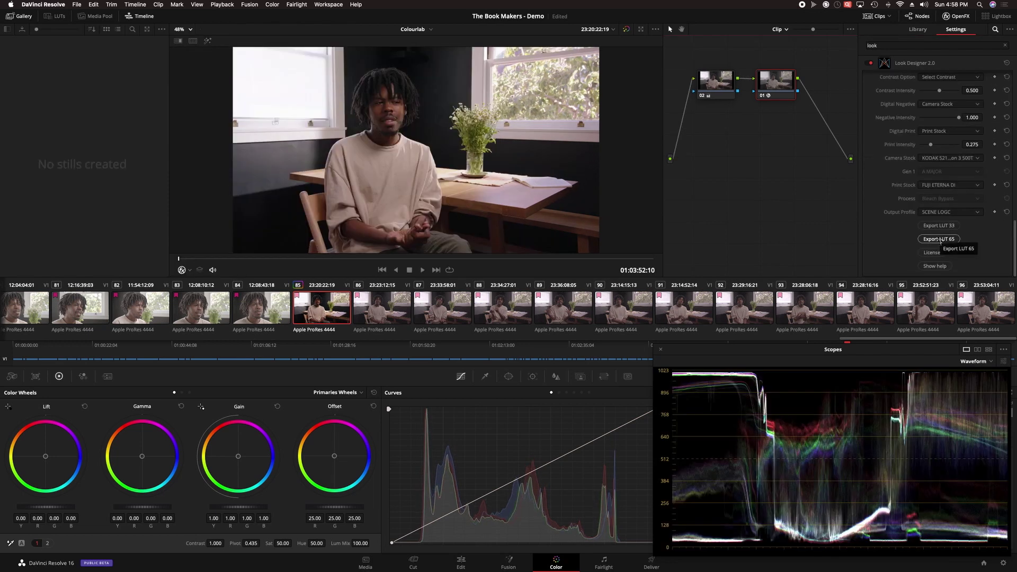
# Export the look as a 65-point LUT and launch Colourlab Ai via Spotlight.
pyautogui.click(939, 242)
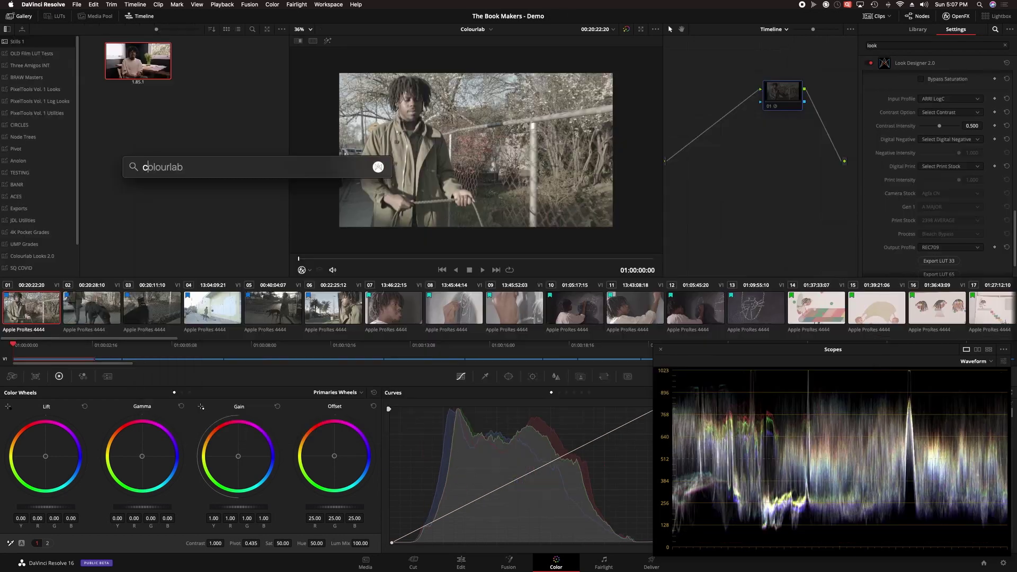
pyautogui.press('Return')
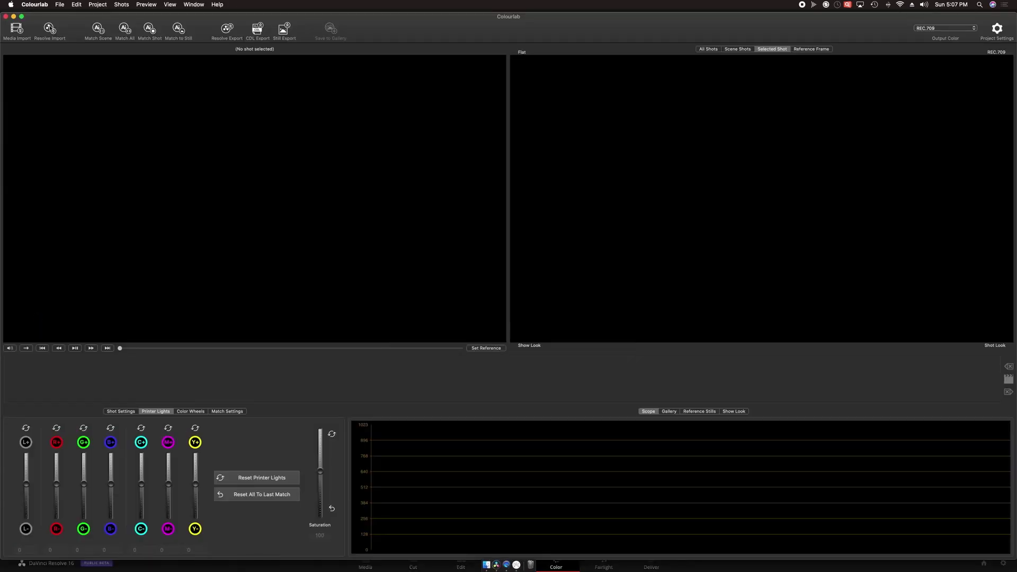
# Import the Resolve shots and replace the camera rule with BMPC, prefix 180227_BMPC.
pyautogui.click(50, 30)
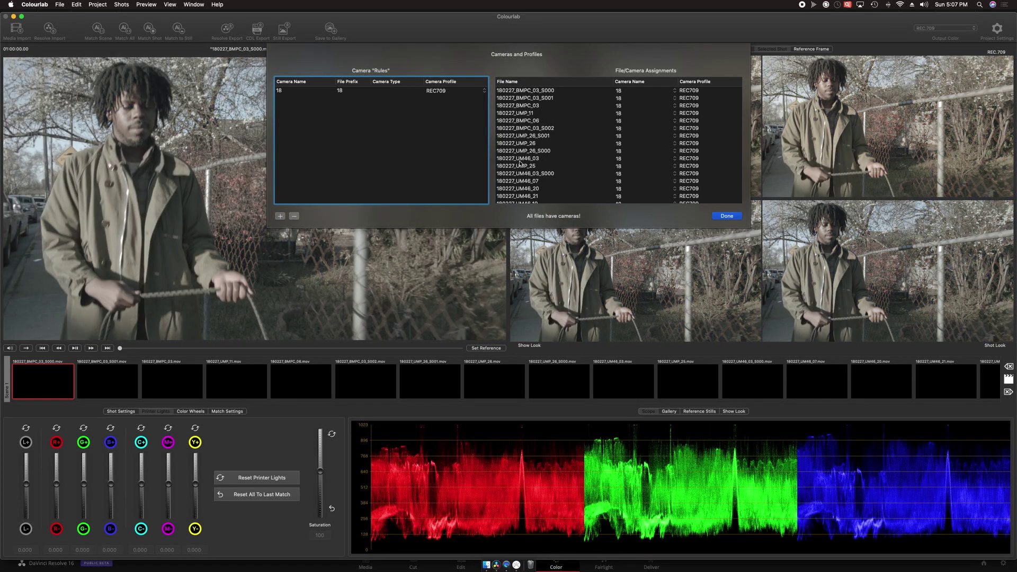
pyautogui.click(294, 217)
pyautogui.click(280, 216)
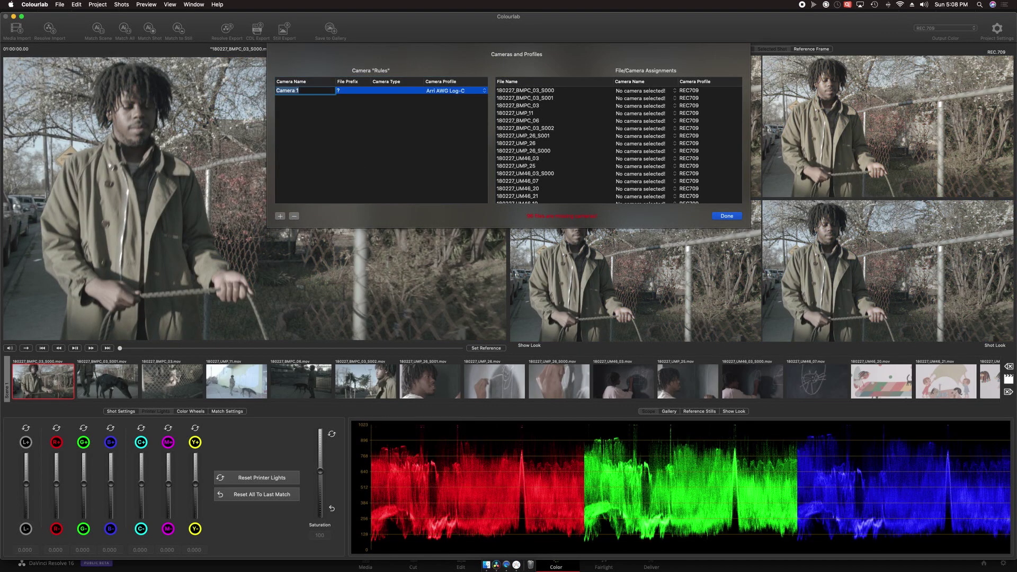
pyautogui.write('BMPC')
pyautogui.press('Tab')
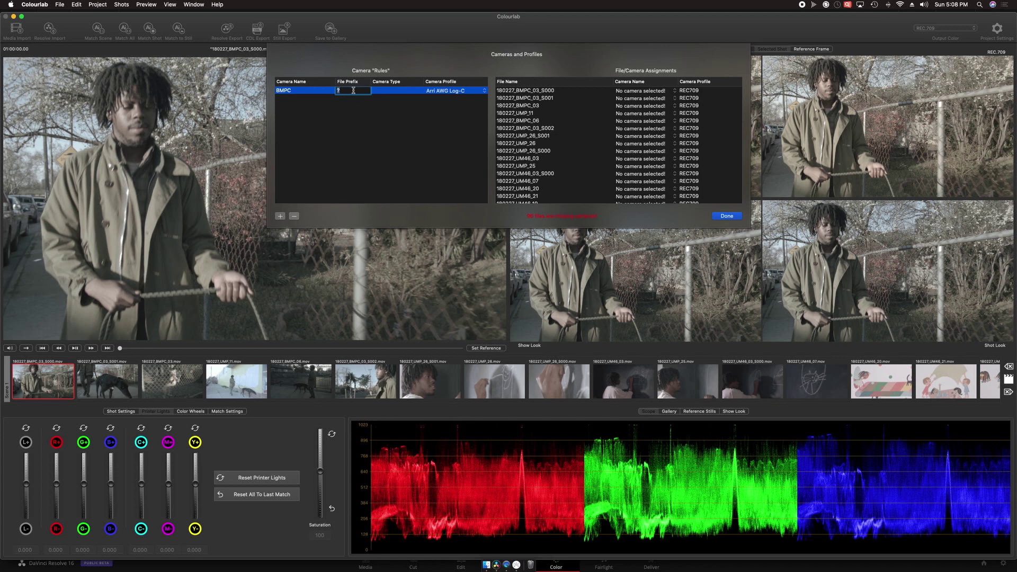
pyautogui.write('180227_BMPC')
# Assign the BMD_GEN1_5600K profile to the BMPC camera and pick the TBM show LUT.
pyautogui.click(450, 91)
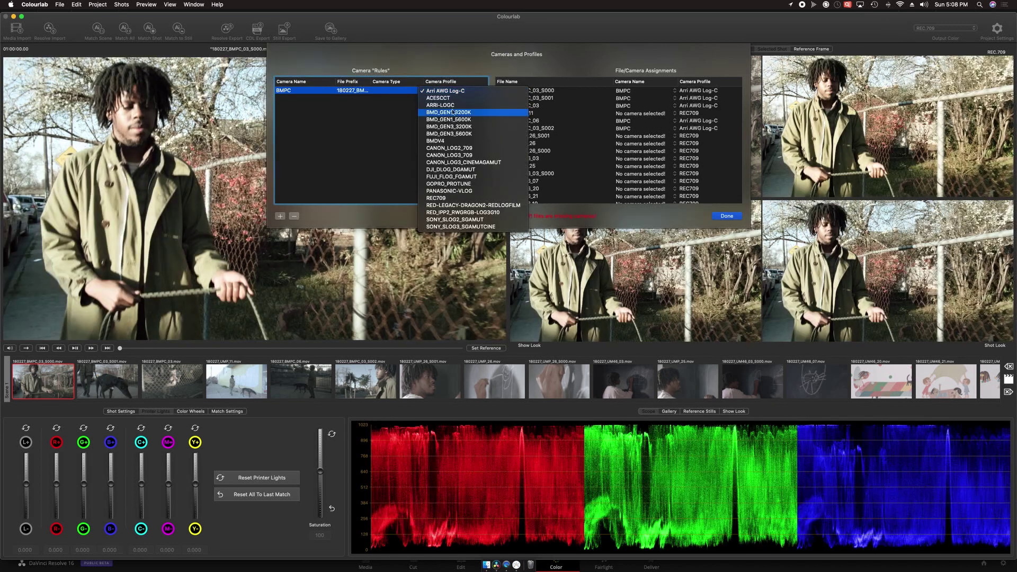
pyautogui.click(450, 120)
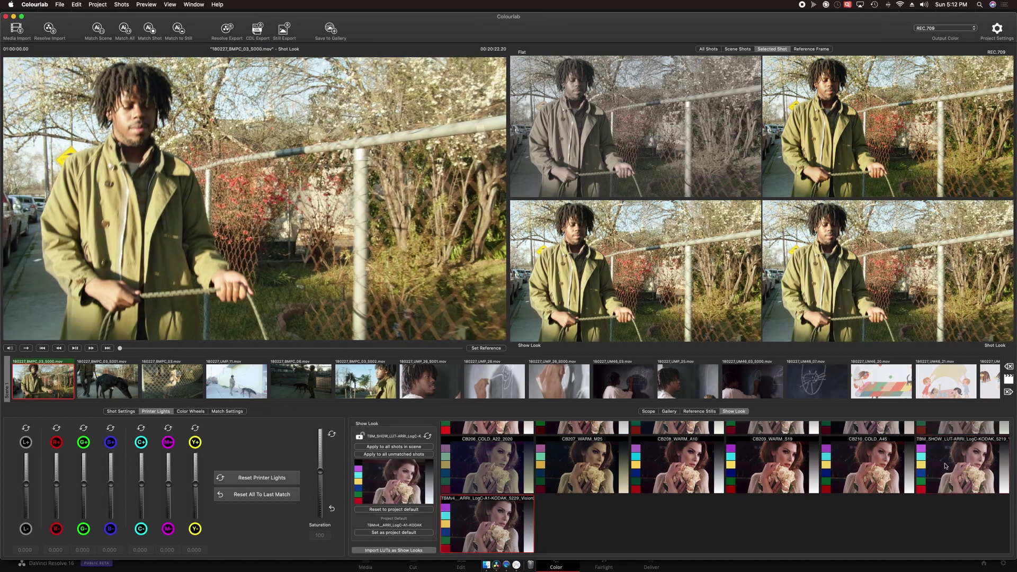
pyautogui.click(945, 467)
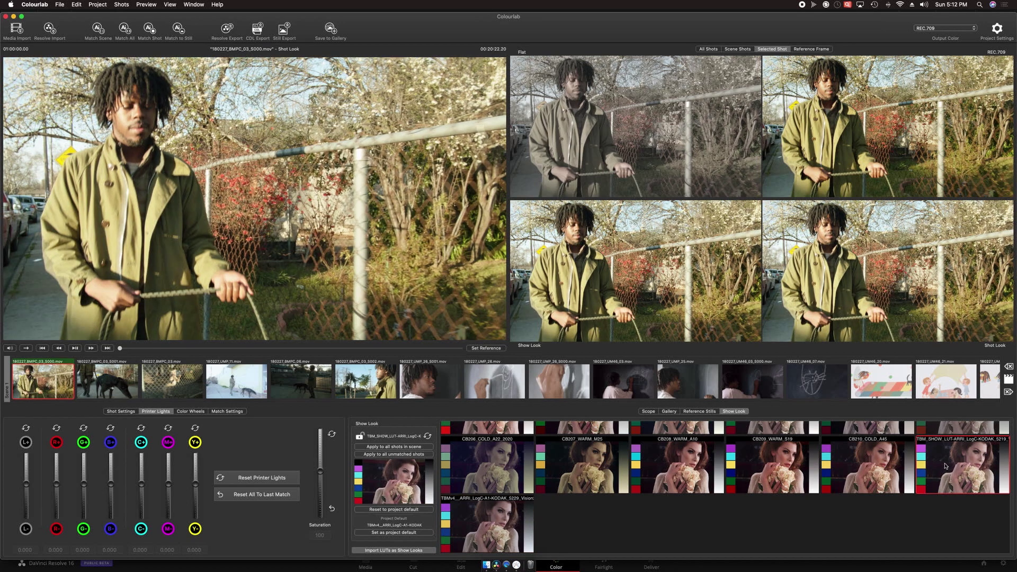
# Make the TBM show LUT the project default and start Scene 2 at 180227_UMP_26_S001.
pyautogui.click(395, 533)
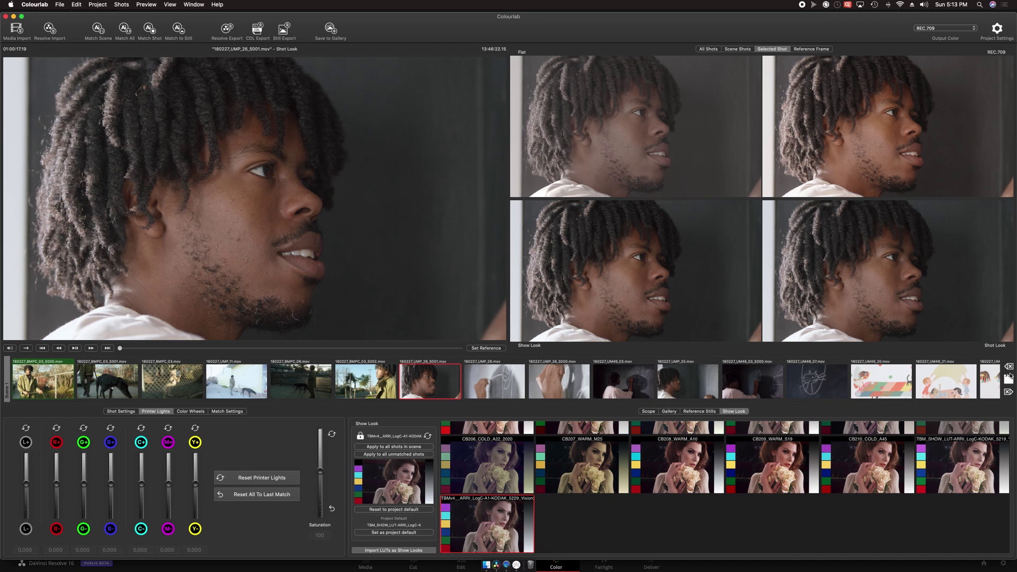
pyautogui.click(1008, 379)
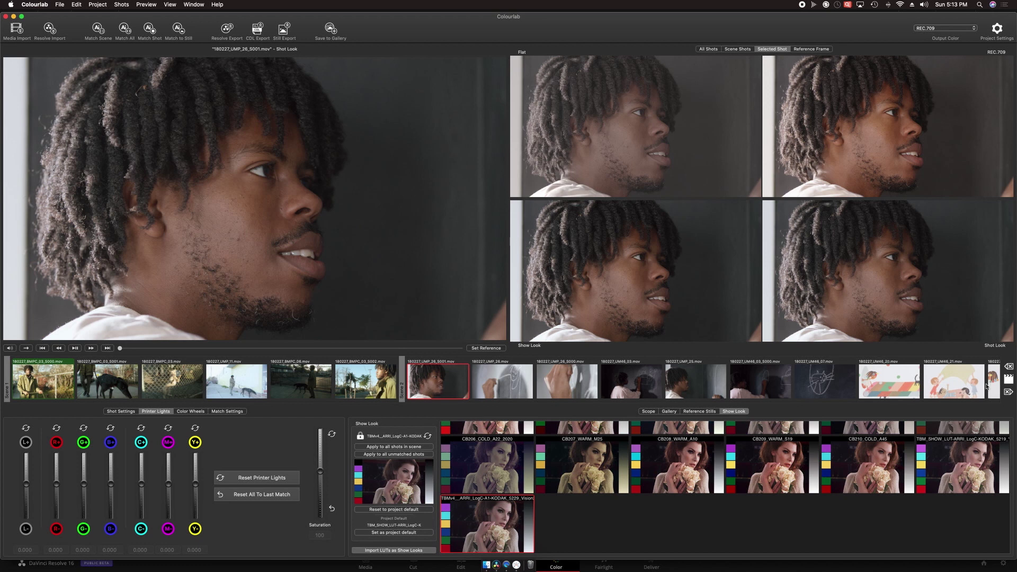
pyautogui.hscroll(2, 437, 376)
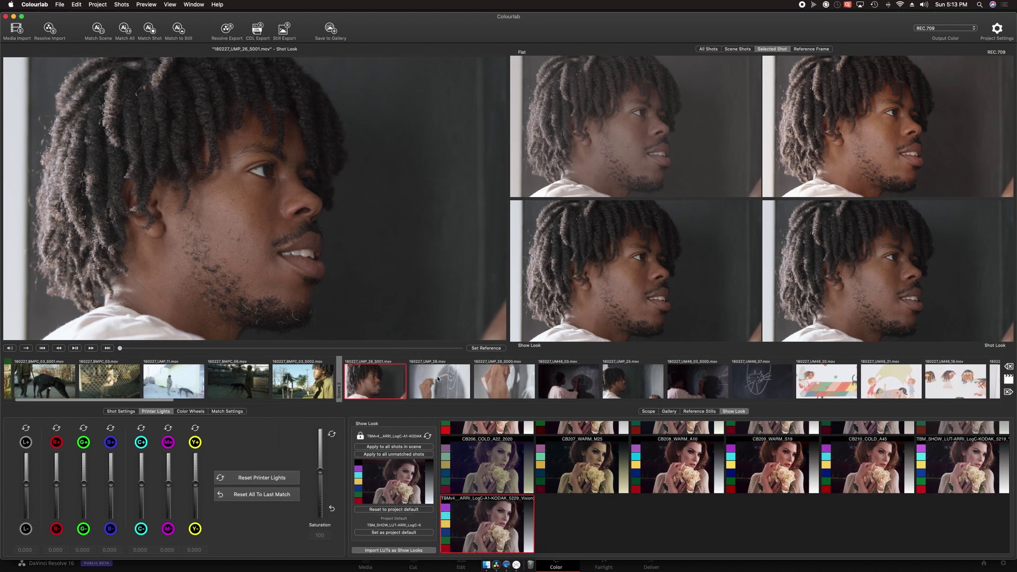
pyautogui.hscroll(3, 740, 380)
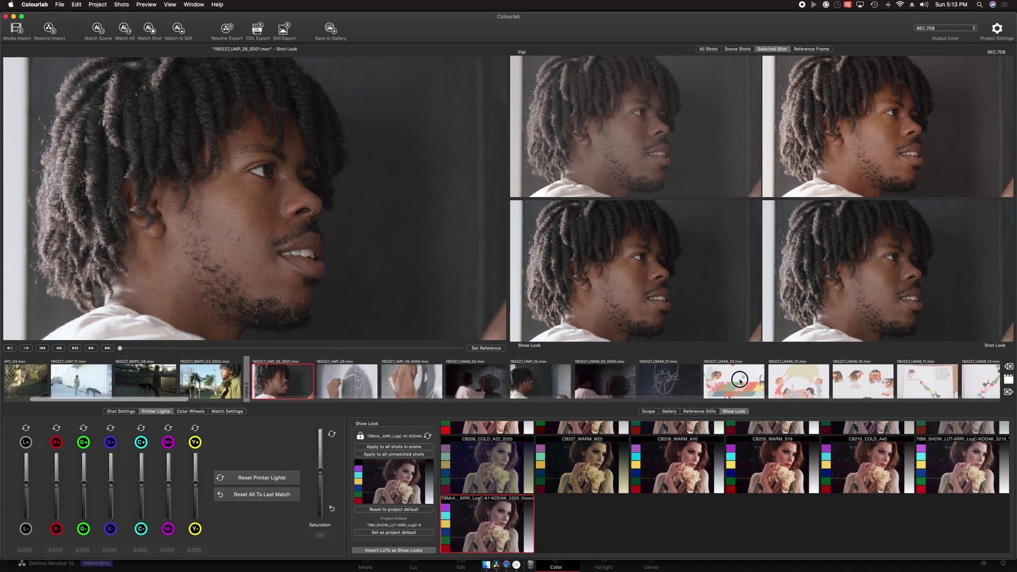
# Browse the filmstrip shots from 180227_UM46_20 through Christian_Interview_1_S002.
pyautogui.click(740, 380)
pyautogui.hscroll(3, 763, 405)
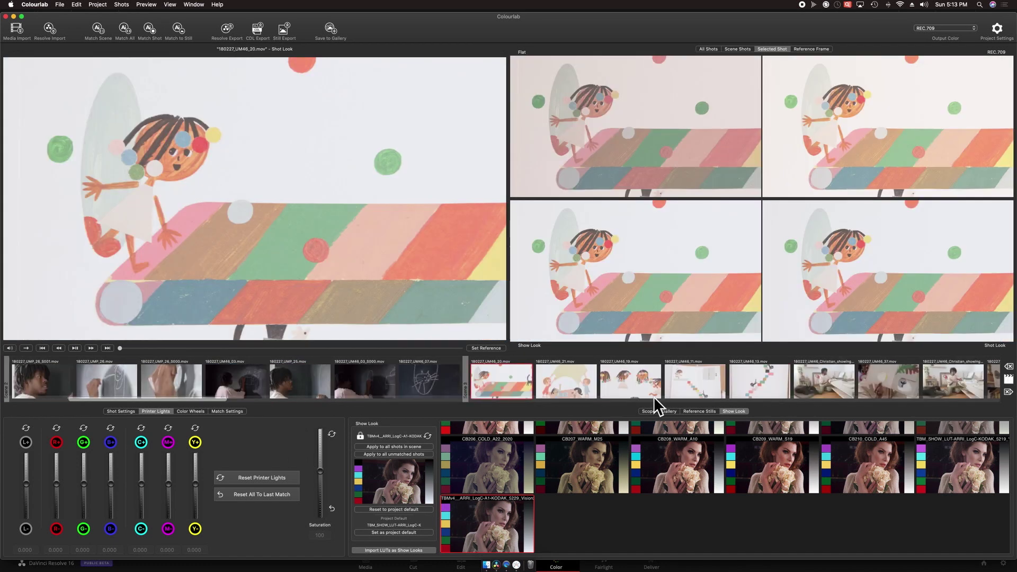
pyautogui.hscroll(7, 659, 402)
pyautogui.click(723, 383)
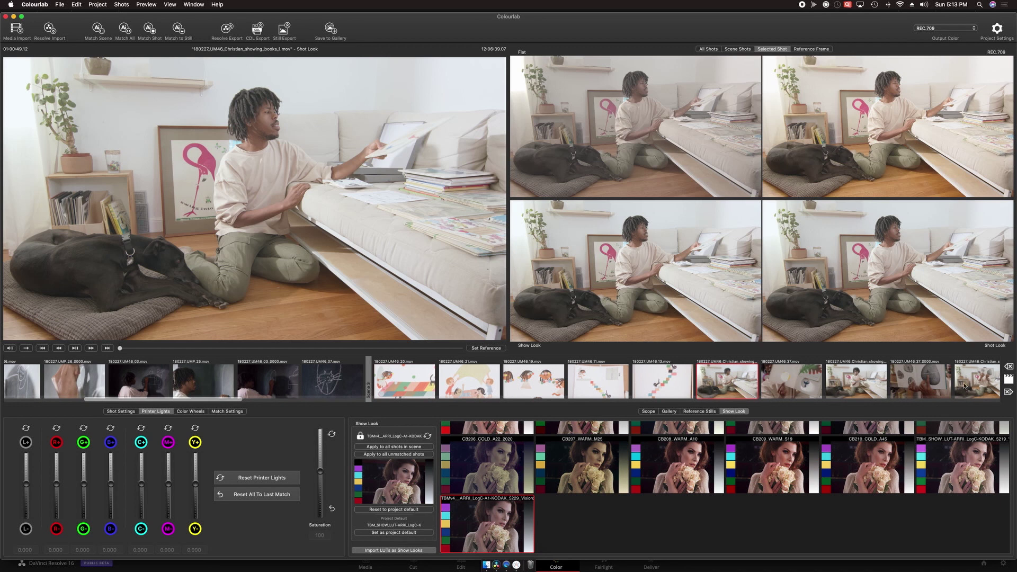
pyautogui.hscroll(10, 716, 376)
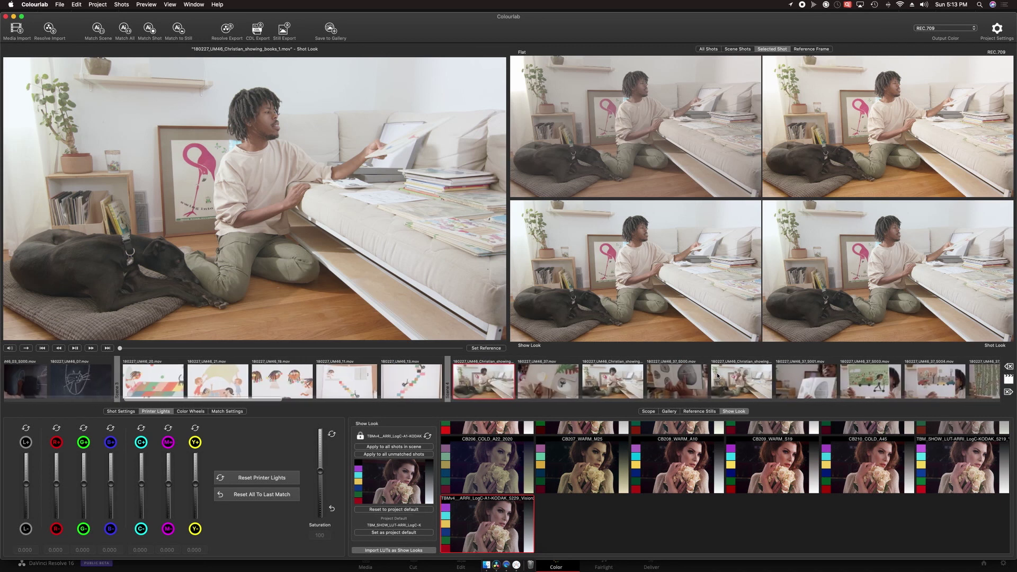
pyautogui.press('Down')
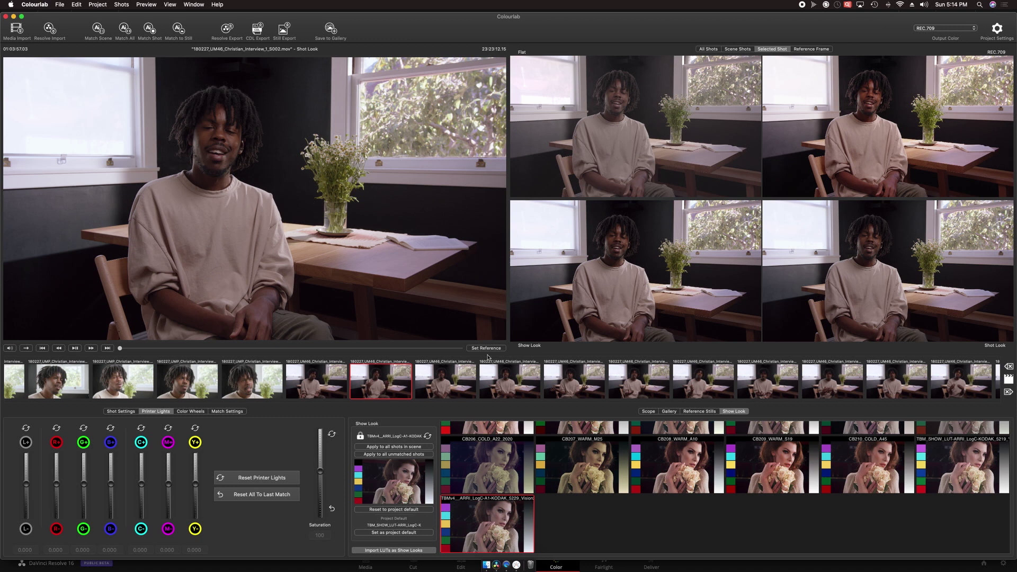
# Give Christian_Interview_1_S001 two M- and two L+ printer-light steps, then AI-match the scene.
pyautogui.press('Up')
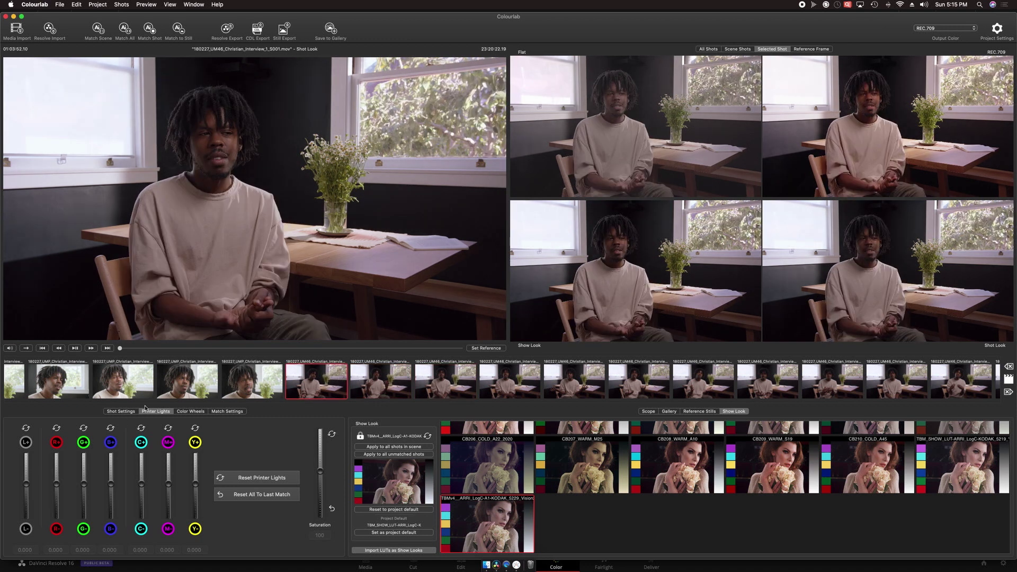
pyautogui.click(168, 528)
pyautogui.click(170, 531)
pyautogui.click(27, 443)
pyautogui.click(27, 443)
pyautogui.click(27, 443)
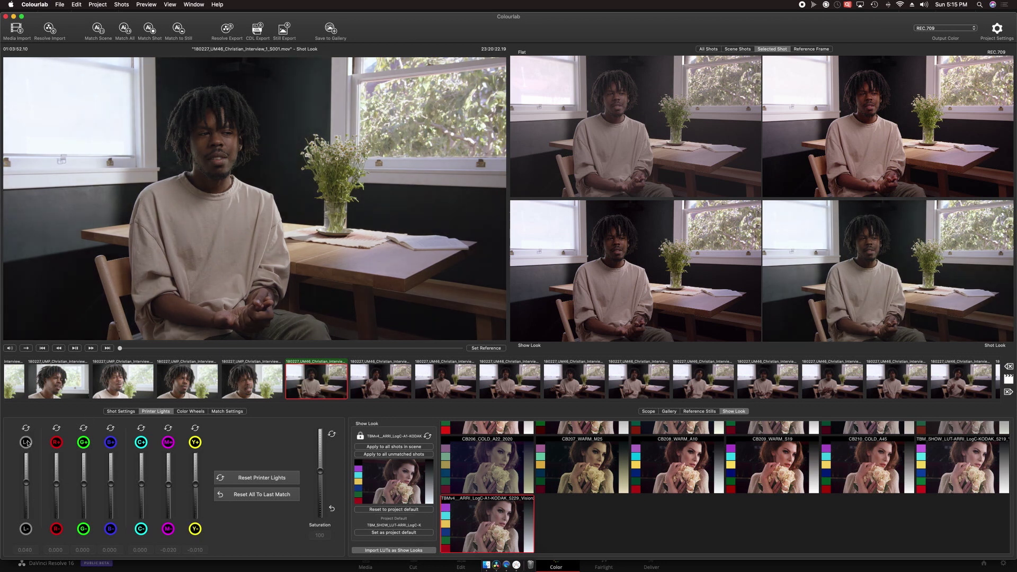
pyautogui.click(190, 411)
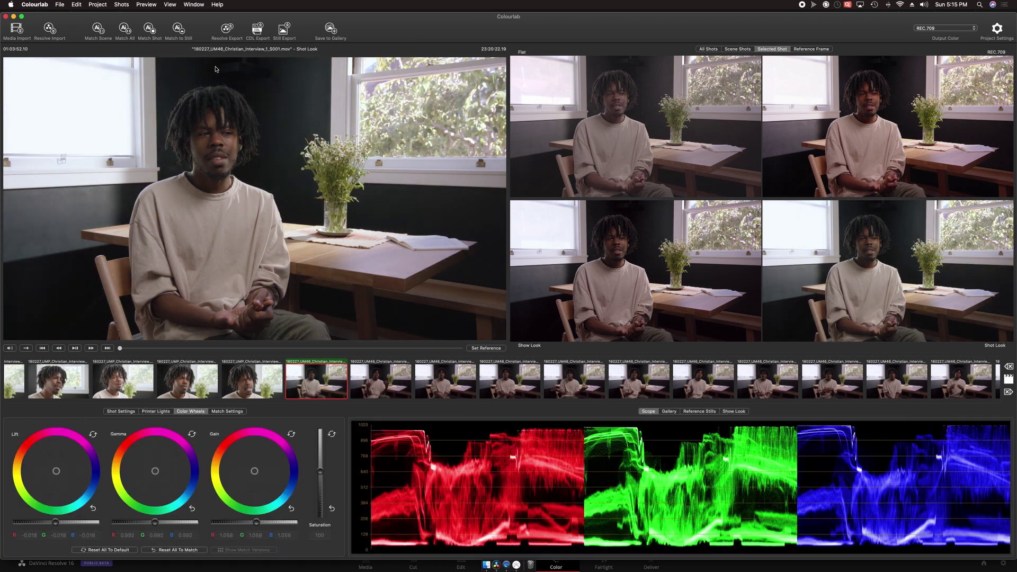
pyautogui.click(103, 33)
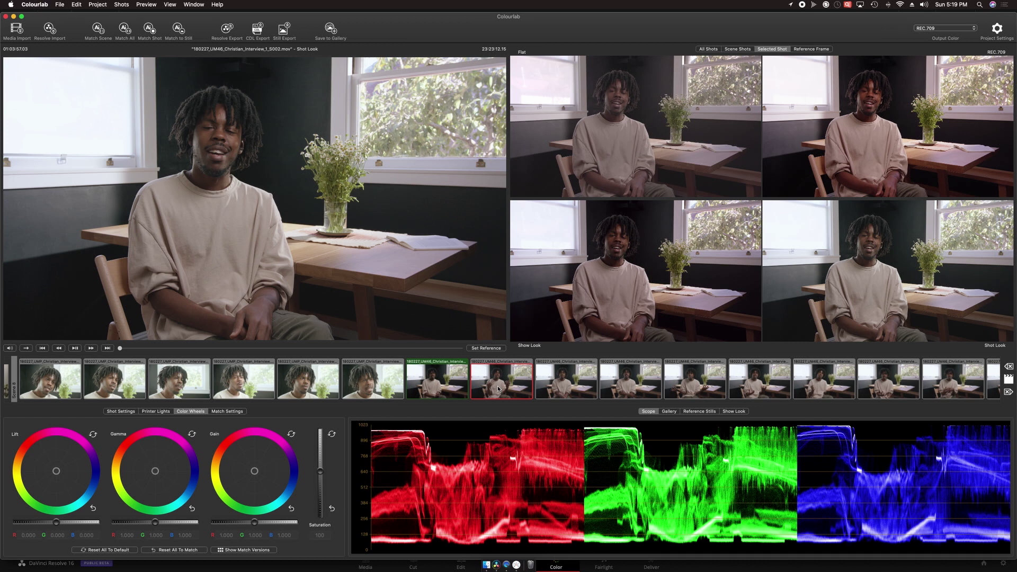
# Compare the PL match versions for an interview shot, ending on Perceptual 1 PL.
pyautogui.doubleClick(498, 389)
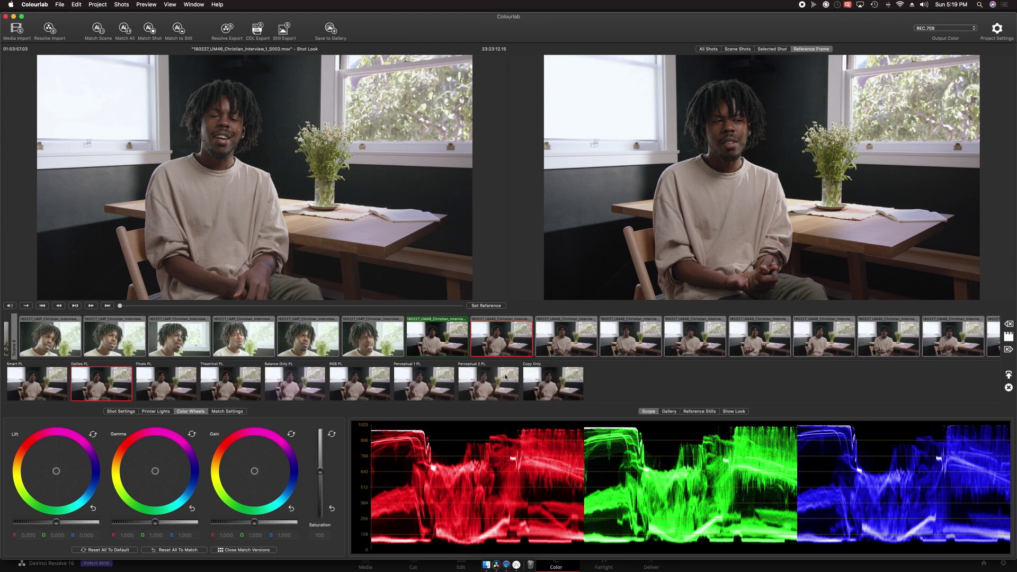
pyautogui.press('Left')
pyautogui.press('Right')
pyautogui.press('Left')
pyautogui.press('Right')
pyautogui.press('Right')
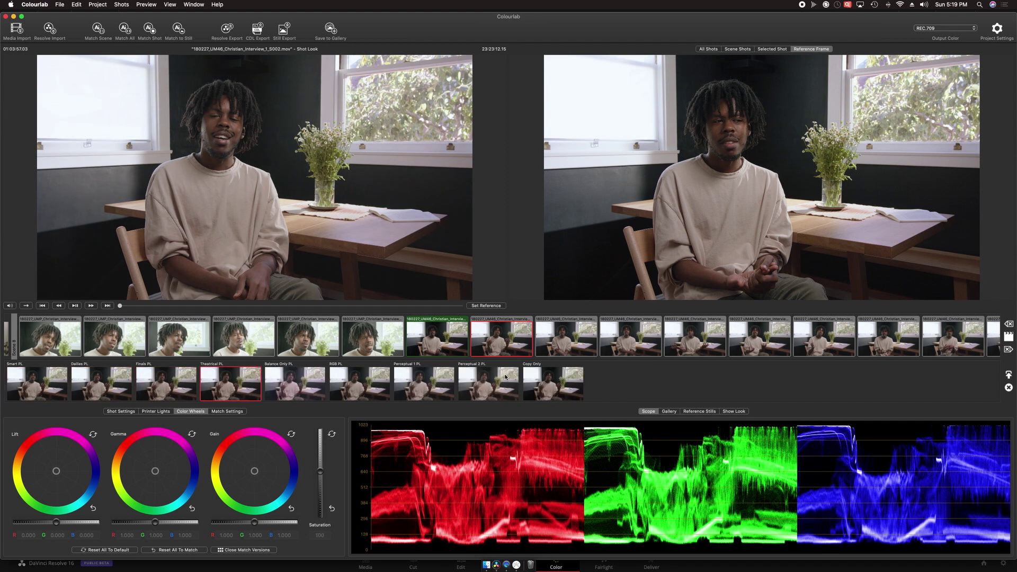
pyautogui.press('Right')
pyautogui.press('Left')
pyautogui.press('Left')
pyautogui.press('Left')
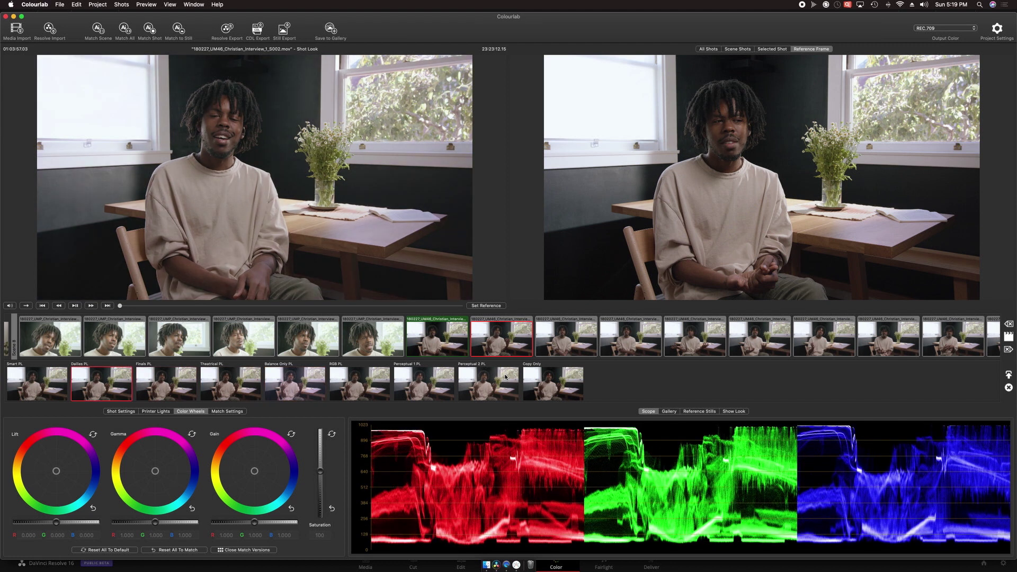
pyautogui.press('Right')
pyautogui.press('Right')
pyautogui.press('Right')
pyautogui.press('Right')
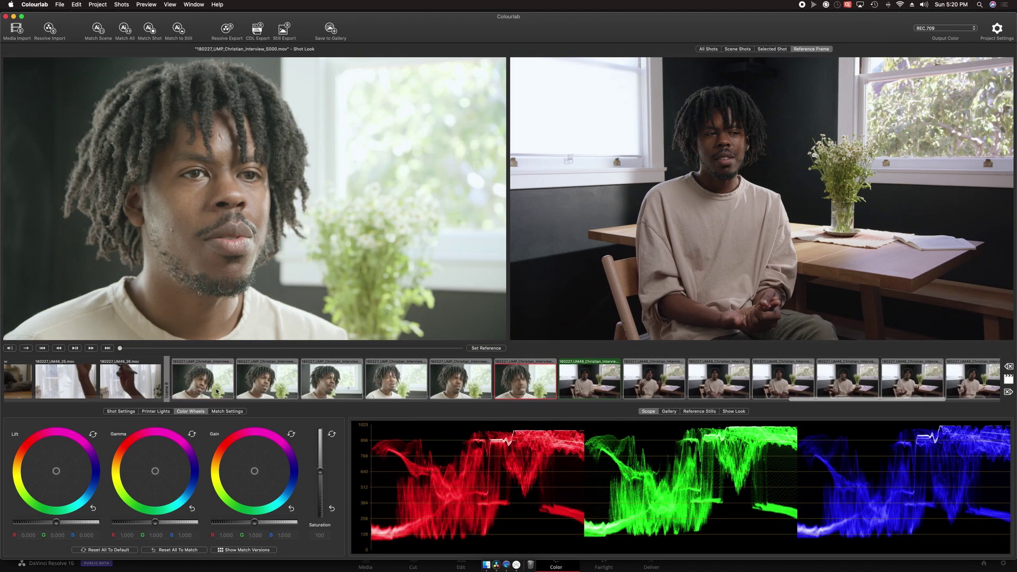
# Choose the Perceptual 2 PL match version for the close-up interview shot.
pyautogui.doubleClick(216, 391)
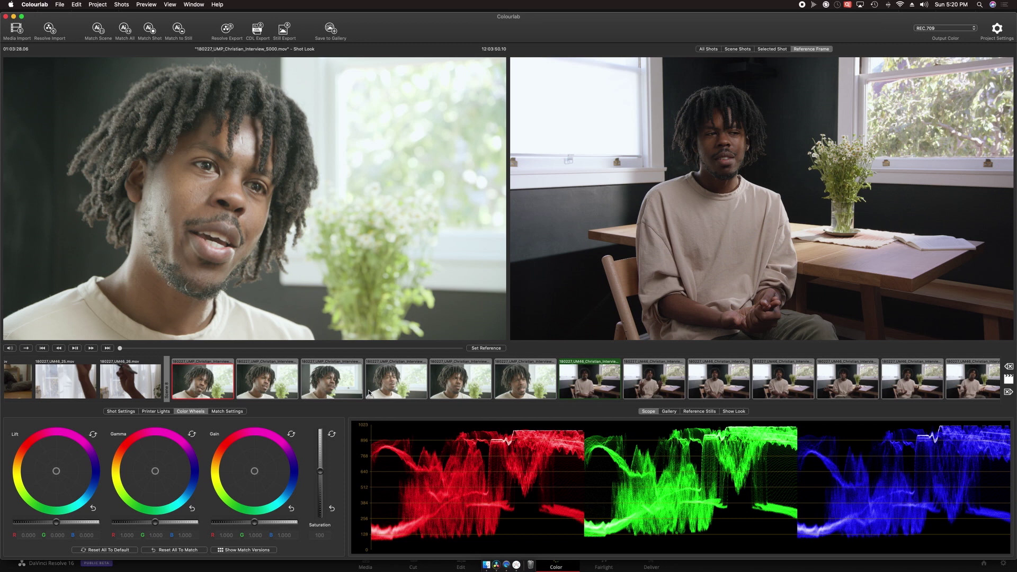
pyautogui.press('Left')
pyautogui.press('Right')
pyautogui.press('Right')
pyautogui.press('Right')
pyautogui.press('Right')
pyautogui.press('Right')
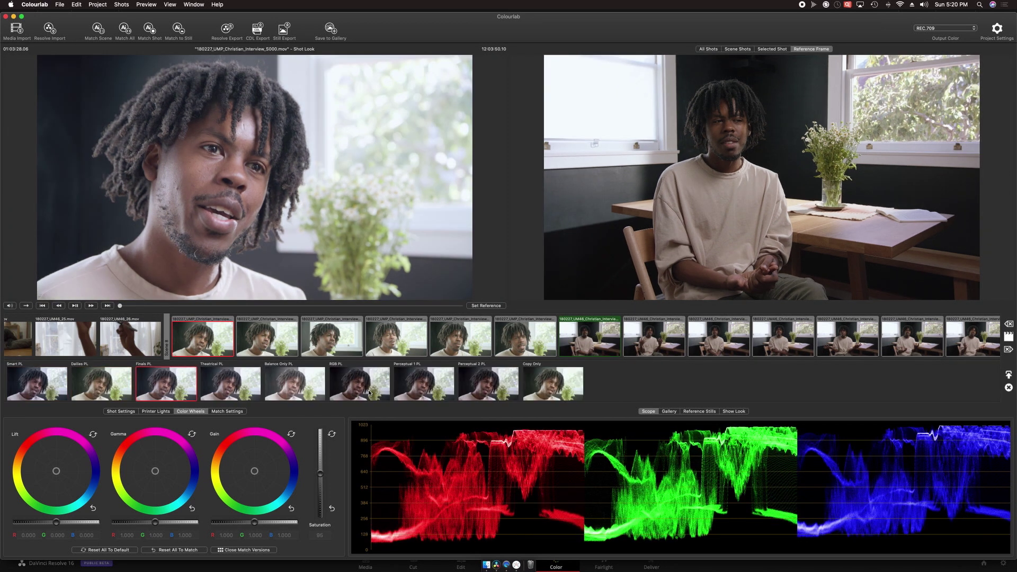
pyautogui.press('Right')
pyautogui.press('Right')
pyautogui.press('Return')
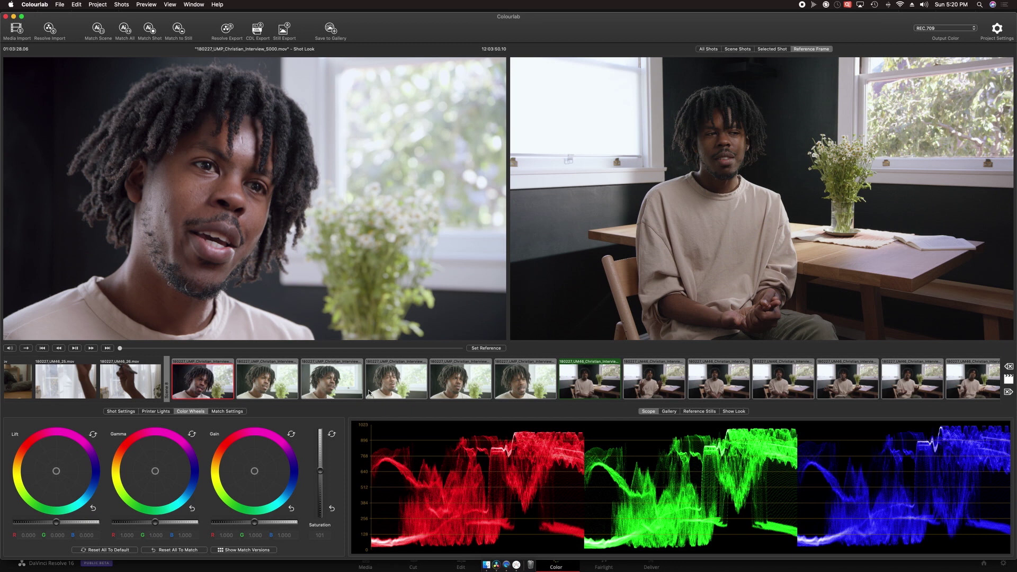
# Darken the shot with three L- printer-light steps to -0.040.
pyautogui.click(156, 411)
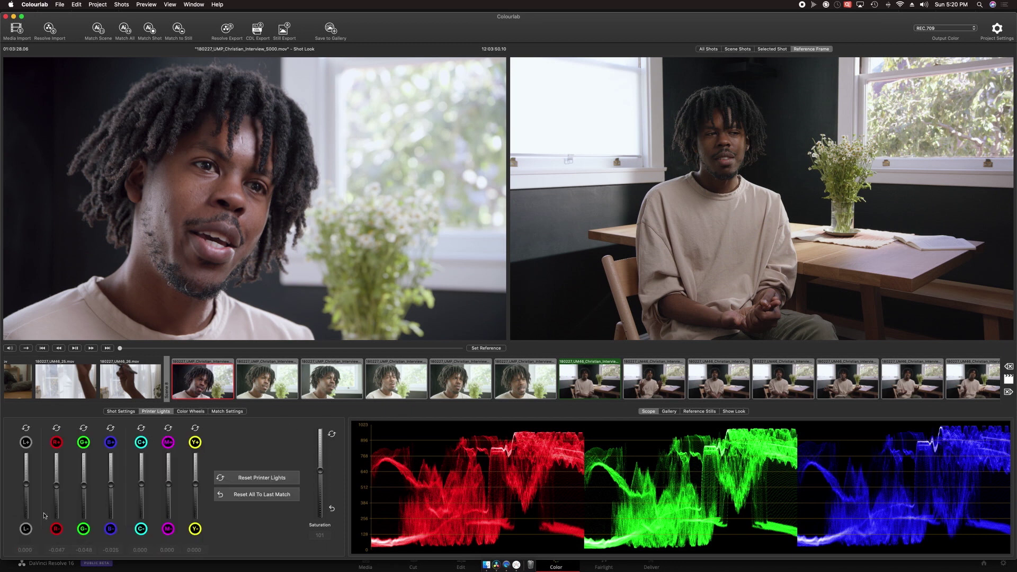
pyautogui.click(24, 532)
pyautogui.click(24, 532)
pyautogui.click(23, 532)
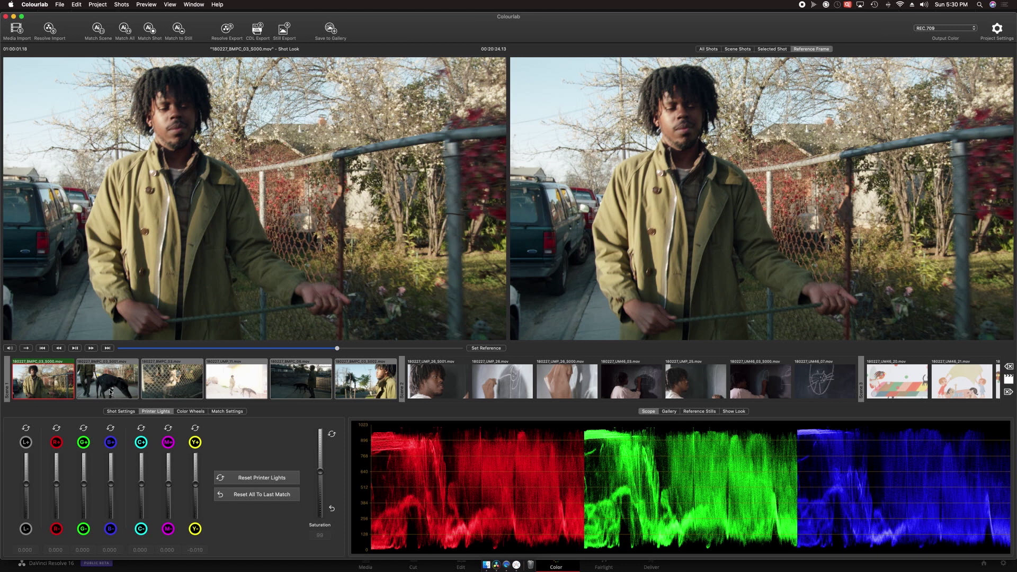
# Step through the scene's thumbnails to select the bright UMP_11 street shot of the man and dog.
pyautogui.click(113, 386)
pyautogui.click(44, 385)
pyautogui.click(107, 382)
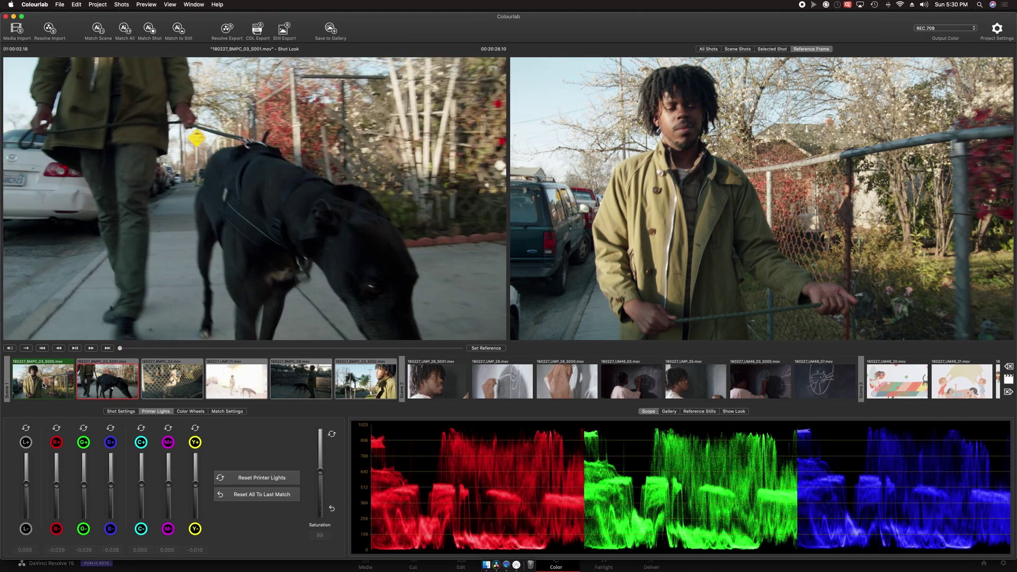
pyautogui.click(172, 382)
pyautogui.click(236, 381)
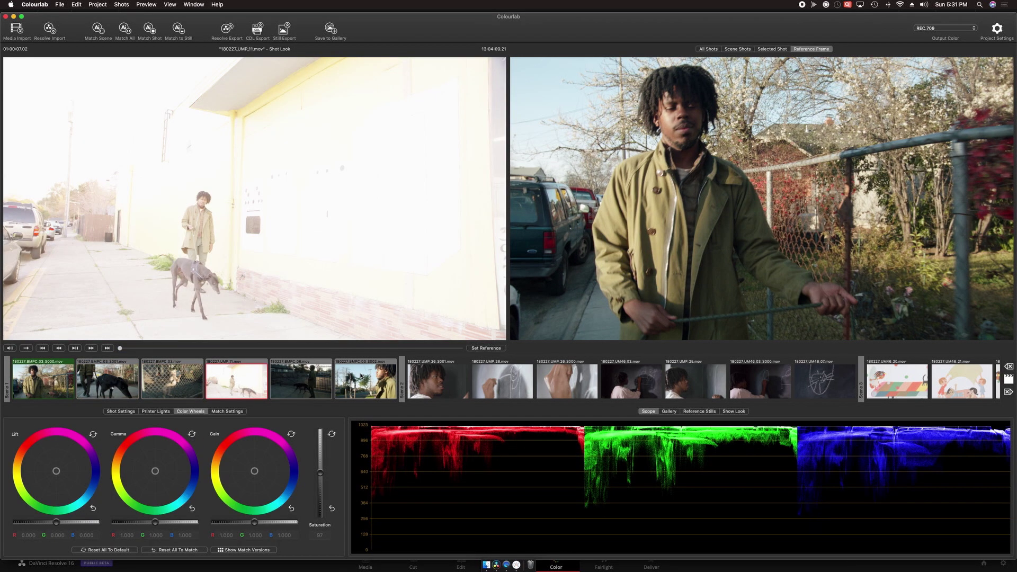
# Give UMP_11 the Copy Only match, darken printer-light luma to -0.150, and export to Resolve.
pyautogui.press('v')
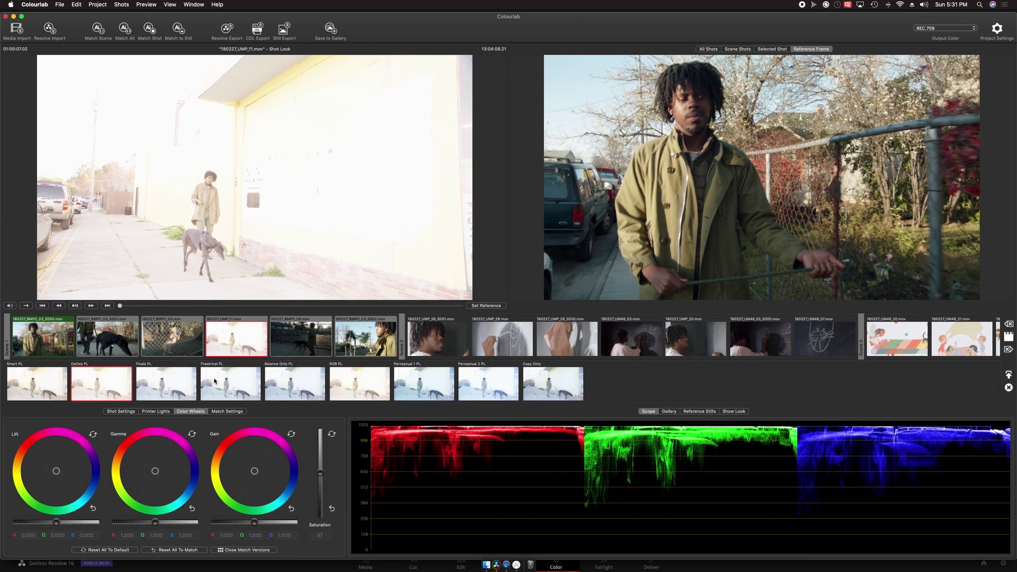
pyautogui.click(556, 395)
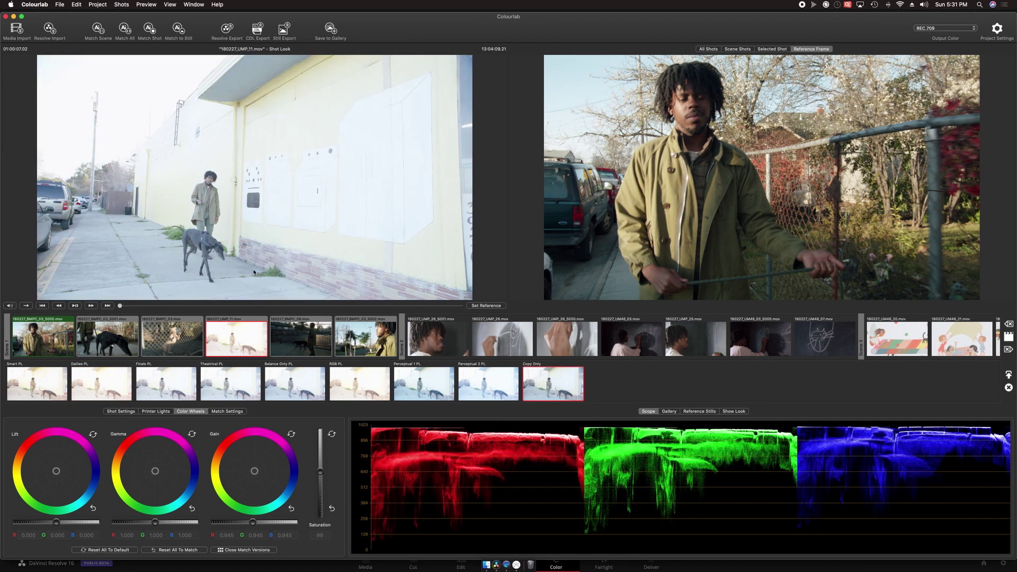
pyautogui.click(156, 412)
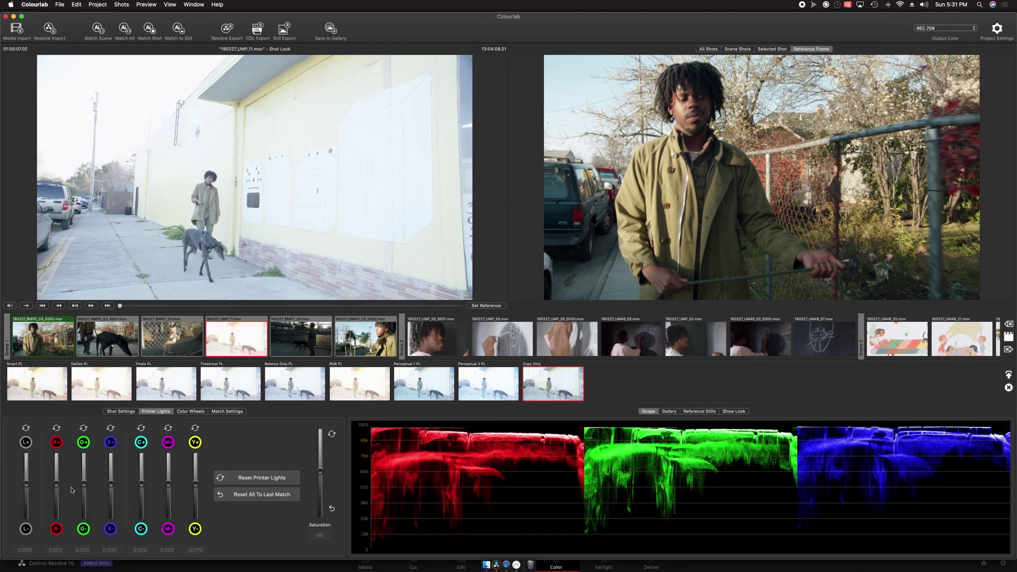
pyautogui.click(25, 528)
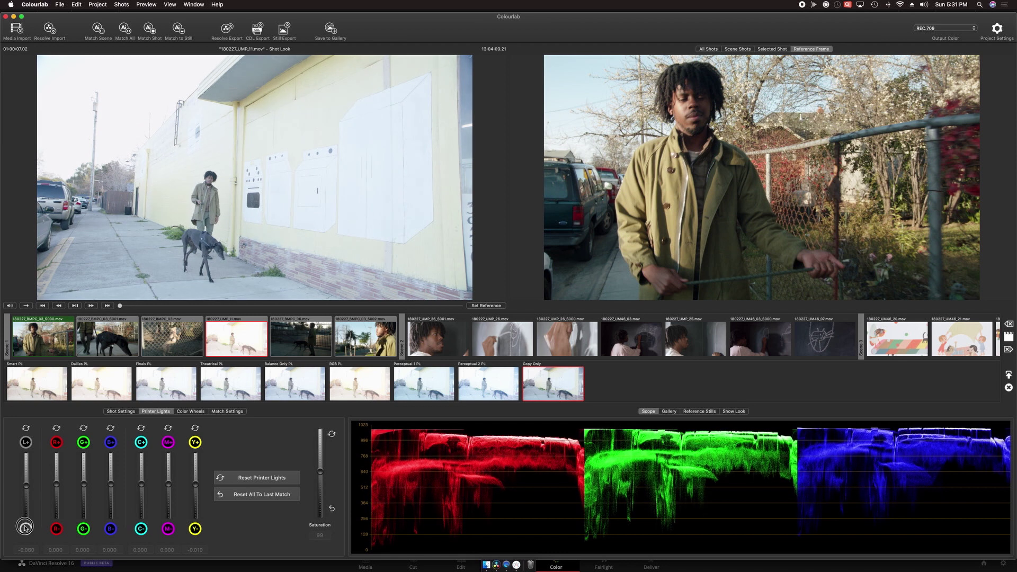
pyautogui.click(25, 529)
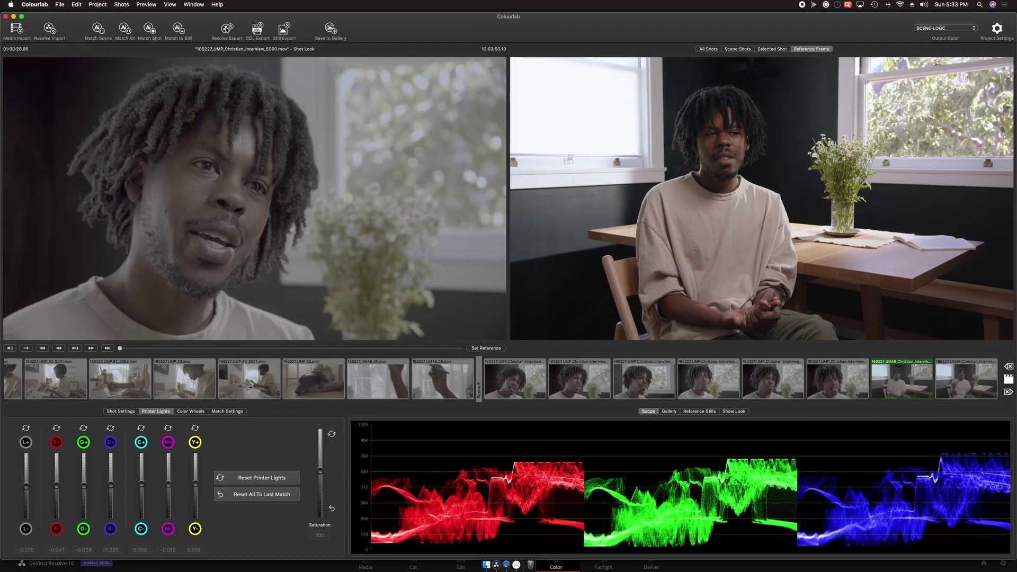
pyautogui.click(226, 29)
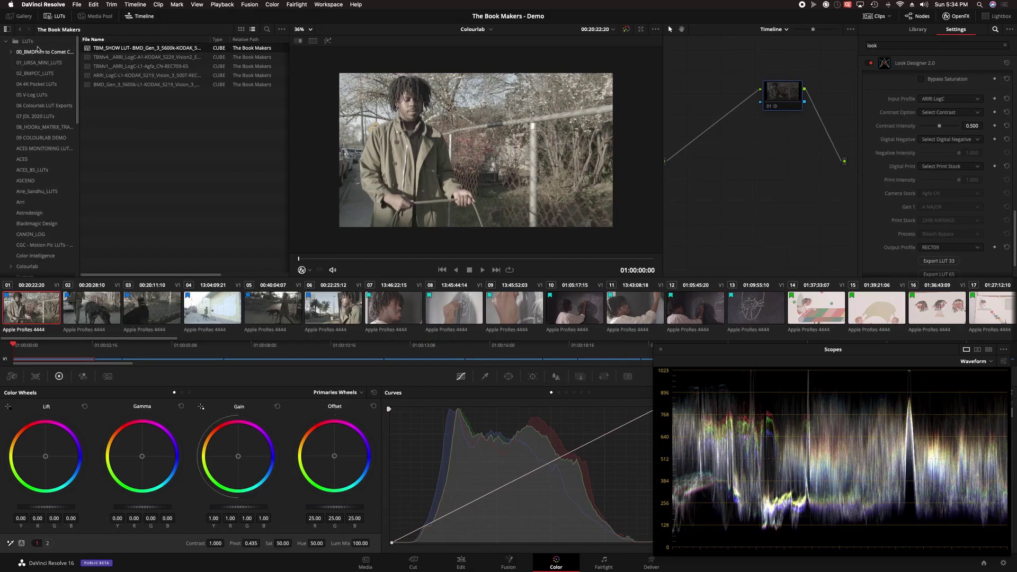
# Refresh Resolve's LUT folder so the newly exported Colourlab LUTs load.
pyautogui.rightClick(37, 45)
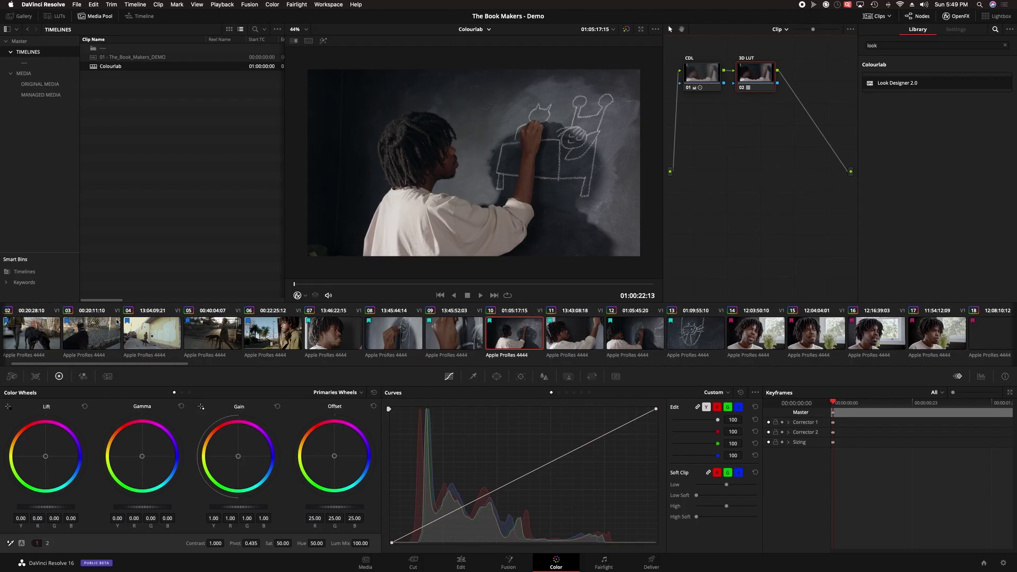
# Switch the Colourlab timeline clips to Use Remote Grades, bringing in the CDL and 3D LUT nodes.
pyautogui.press('Down')
pyautogui.press('Down')
pyautogui.press('Down')
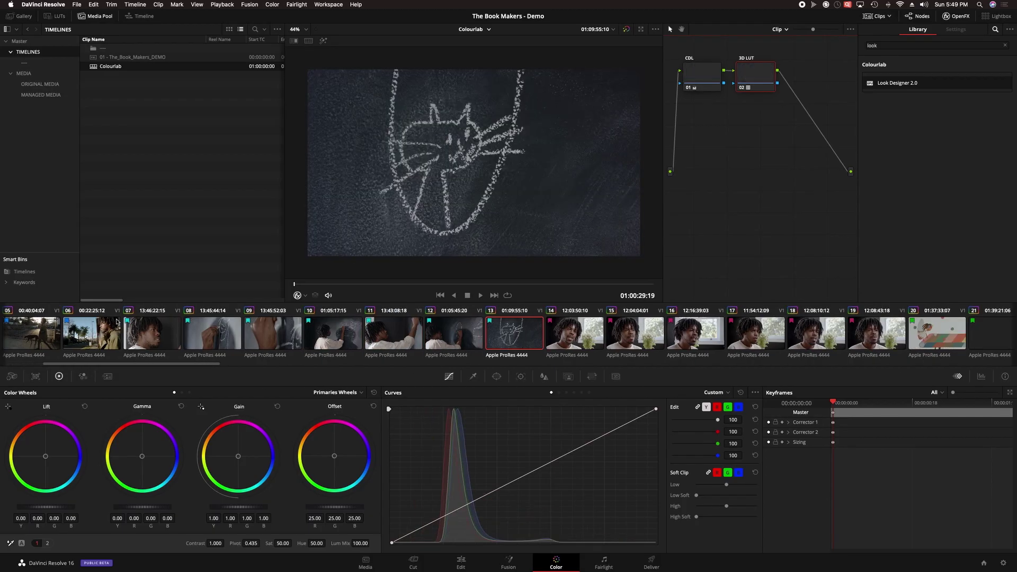
pyautogui.press('Down')
pyautogui.press('Down')
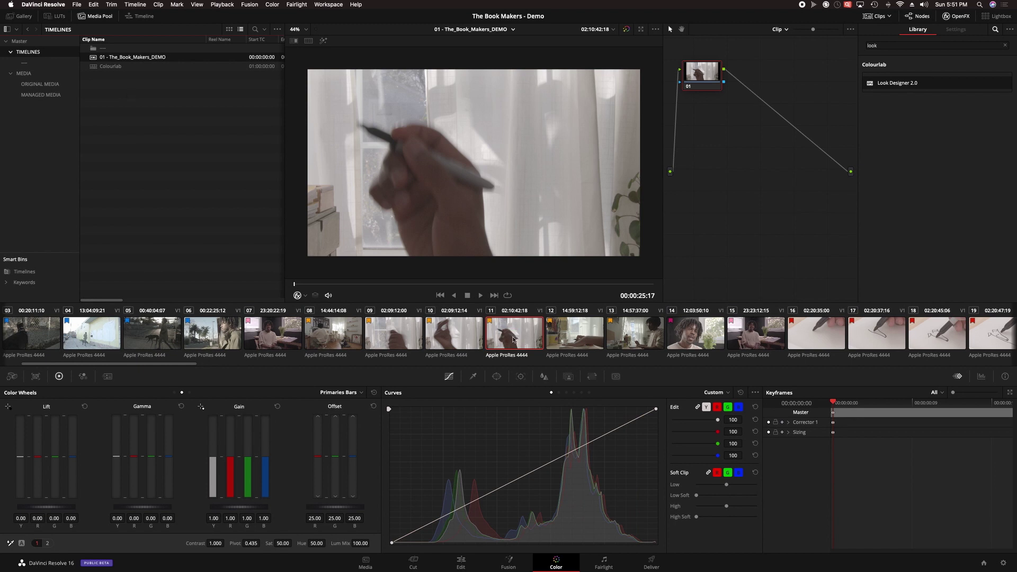
pyautogui.rightClick(522, 333)
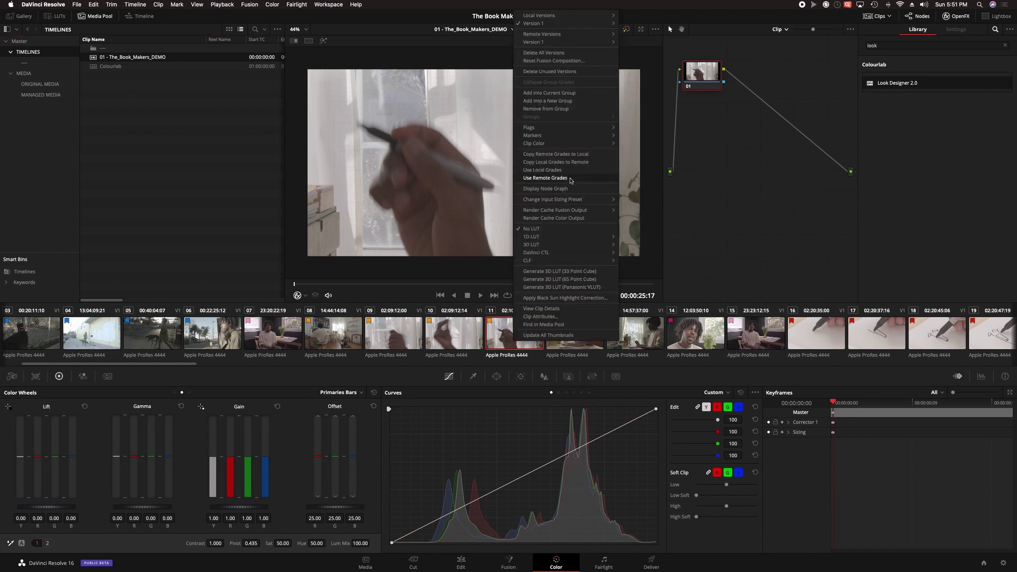
pyautogui.click(570, 180)
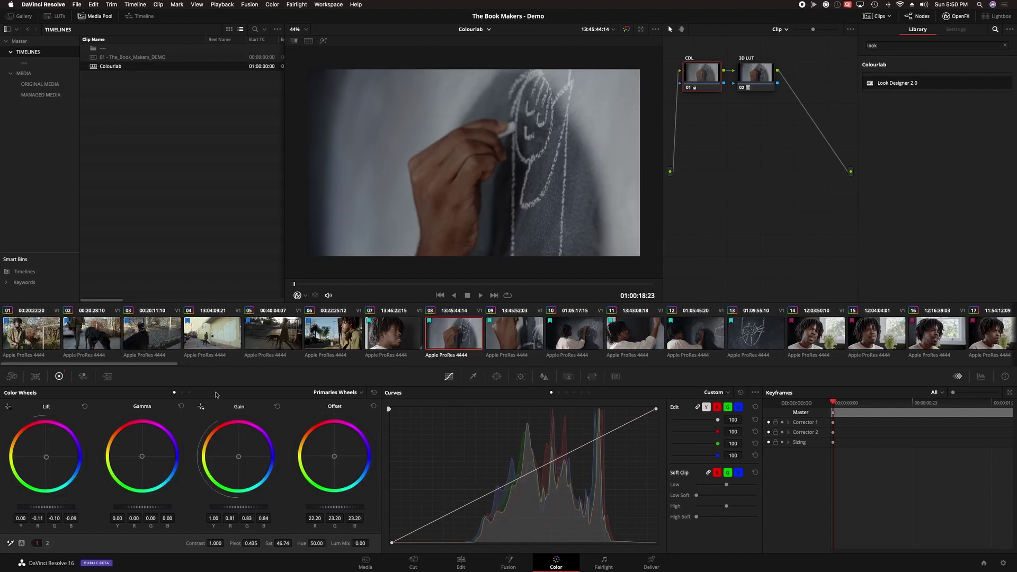
# Switch the palette from Log wheels to Primaries Bars, then view clip 10 and return to clip 08.
pyautogui.click(190, 393)
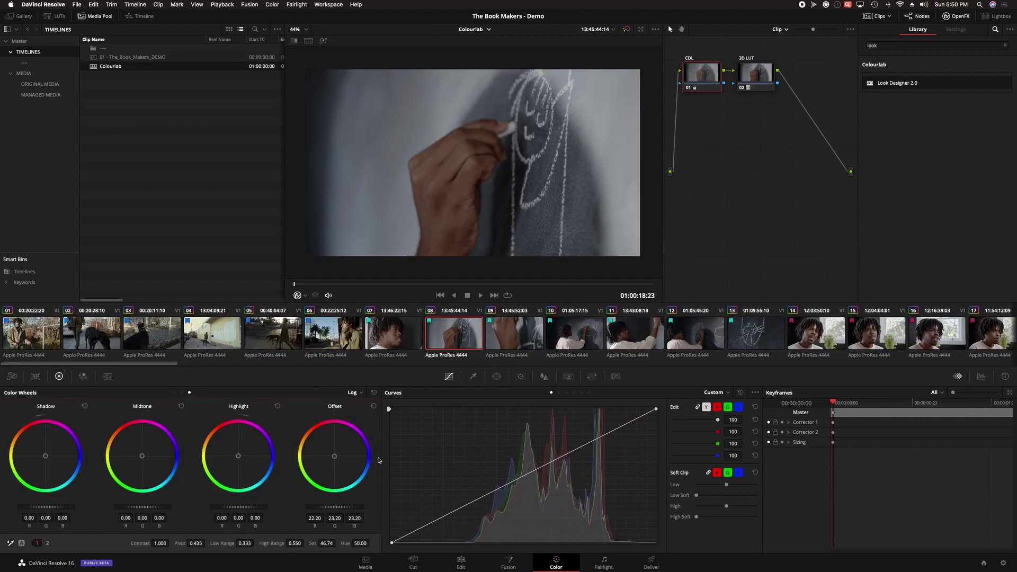
pyautogui.click(182, 393)
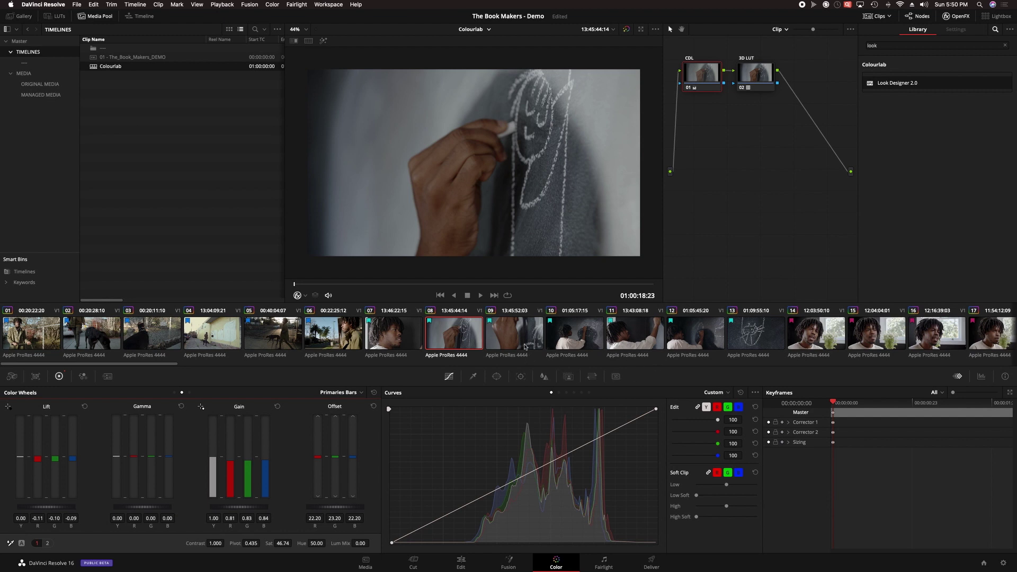
pyautogui.click(525, 347)
pyautogui.click(525, 347)
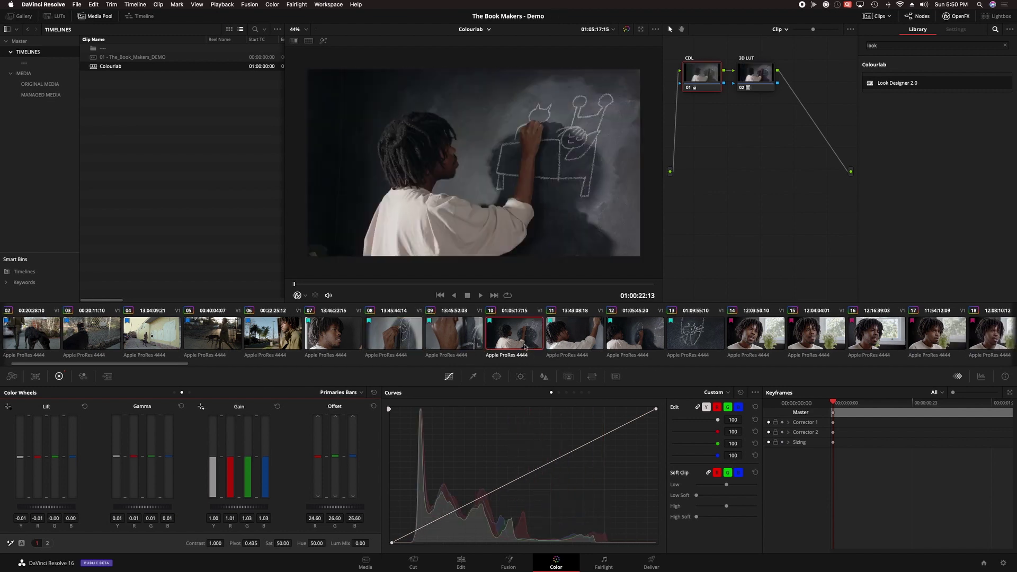
pyautogui.press('Up')
pyautogui.press('Up')
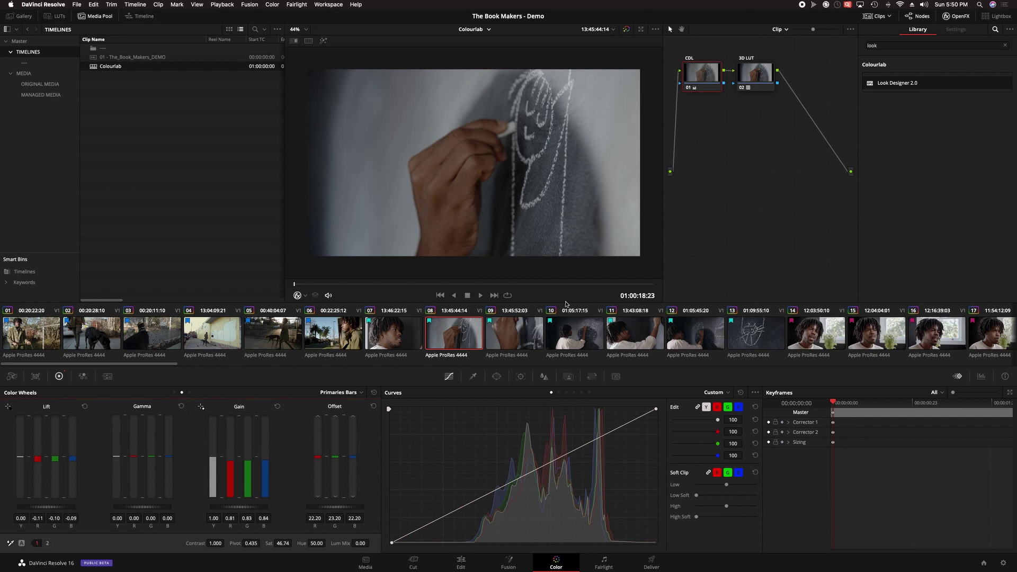